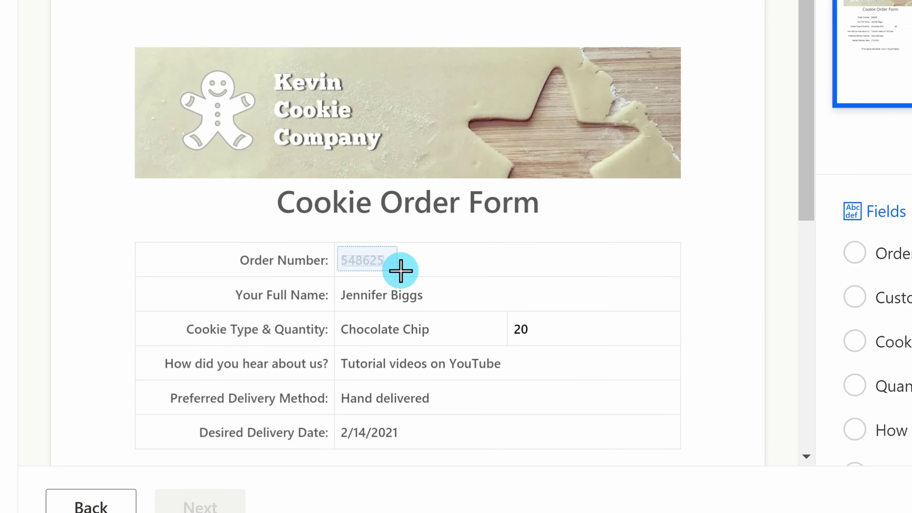
Tag the form's order number as the Order Number field, then select the attached PDF
left_click(400, 270)
left_click(503, 89)
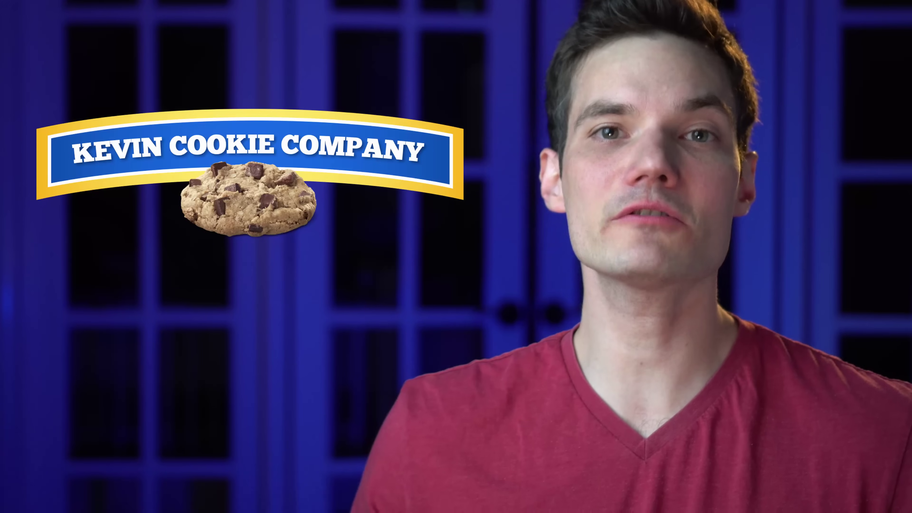
left_click(149, 131)
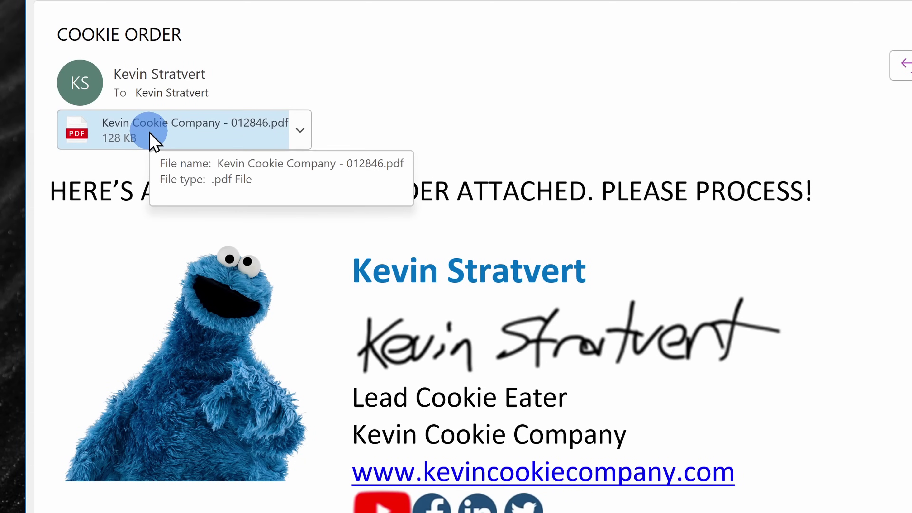
Open the PDF order form attached to the COOKIE ORDER email
double_click(150, 134)
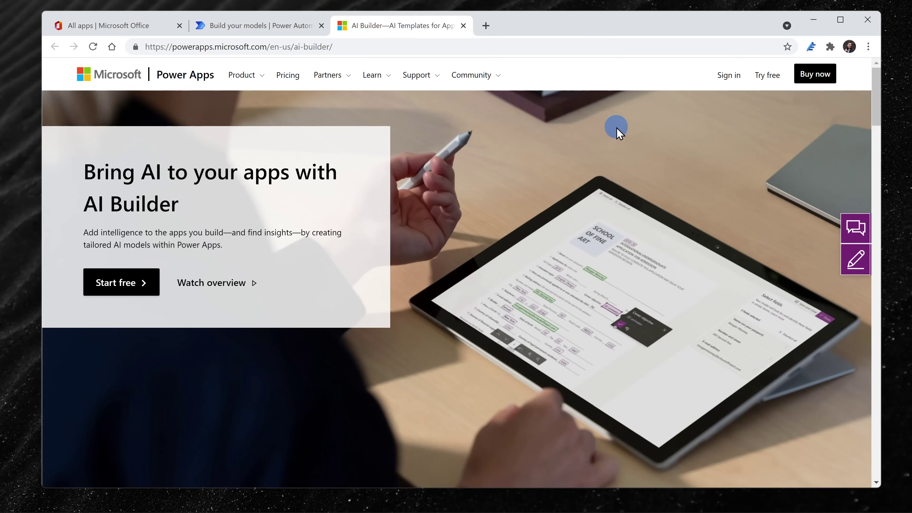
Scroll through the Power Apps pages down to the AI Builder add-on pricing
scroll(467, 155, "down", 6)
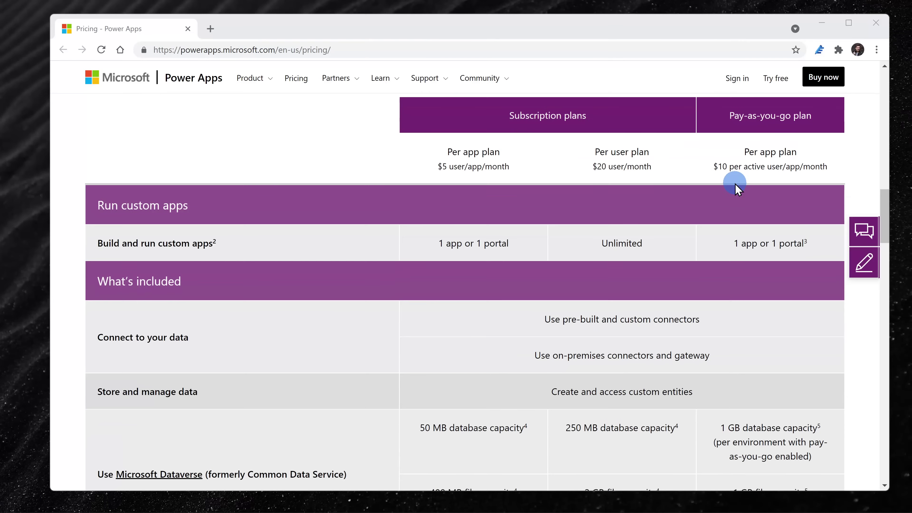
scroll(734, 185, "down", 7)
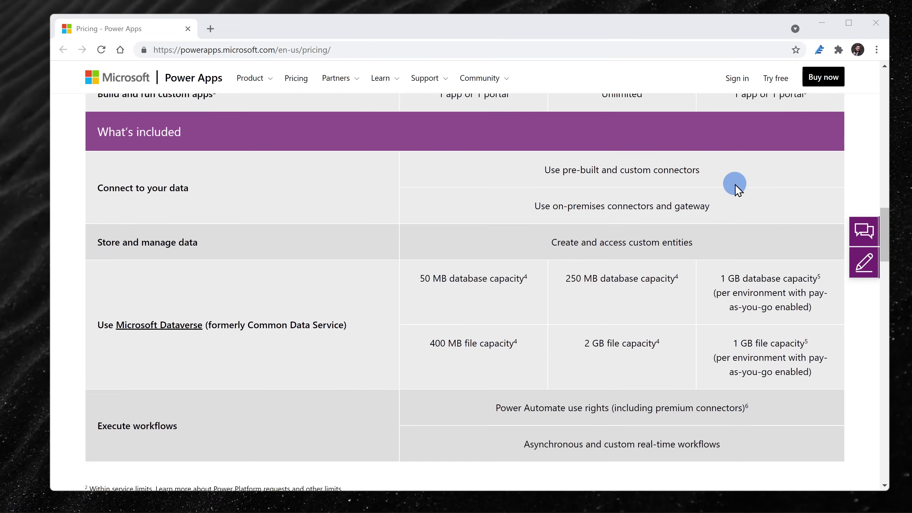
scroll(735, 185, "down", 10)
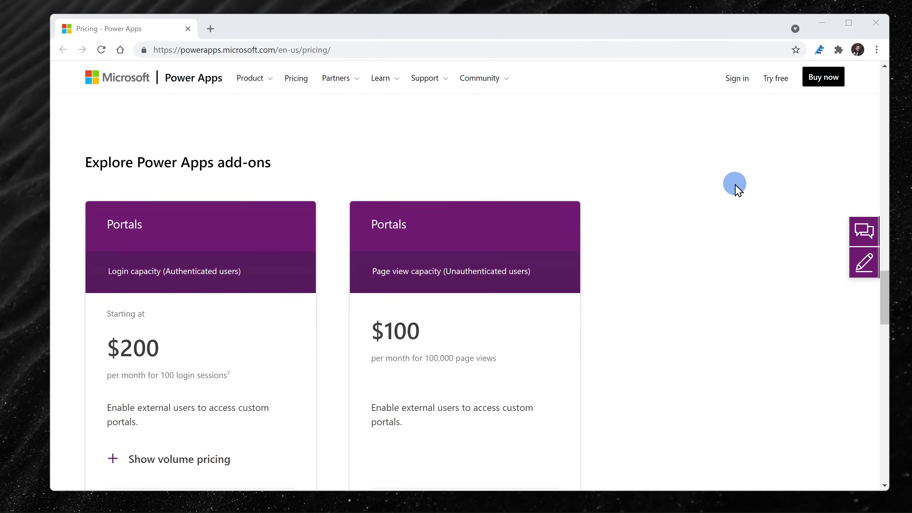
scroll(735, 185, "down", 8)
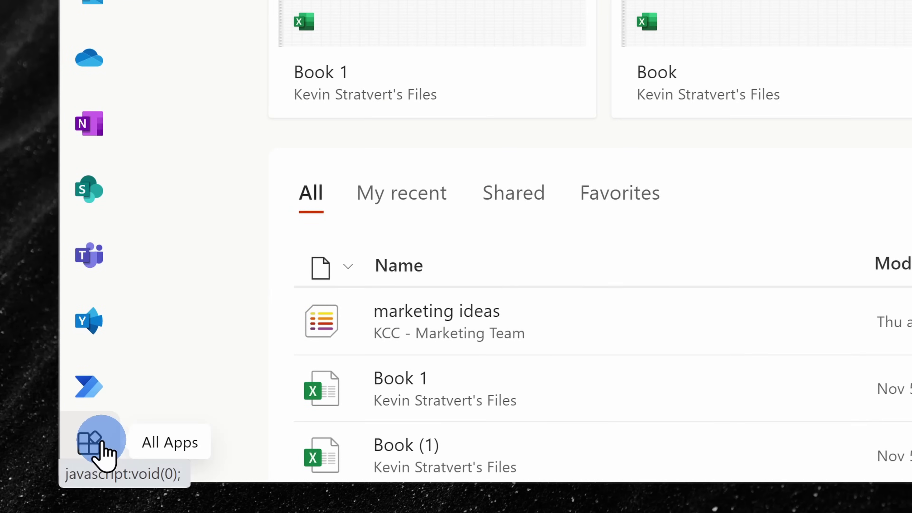
Launch Power Automate from the full Office app list and browse its home page
left_click(96, 453)
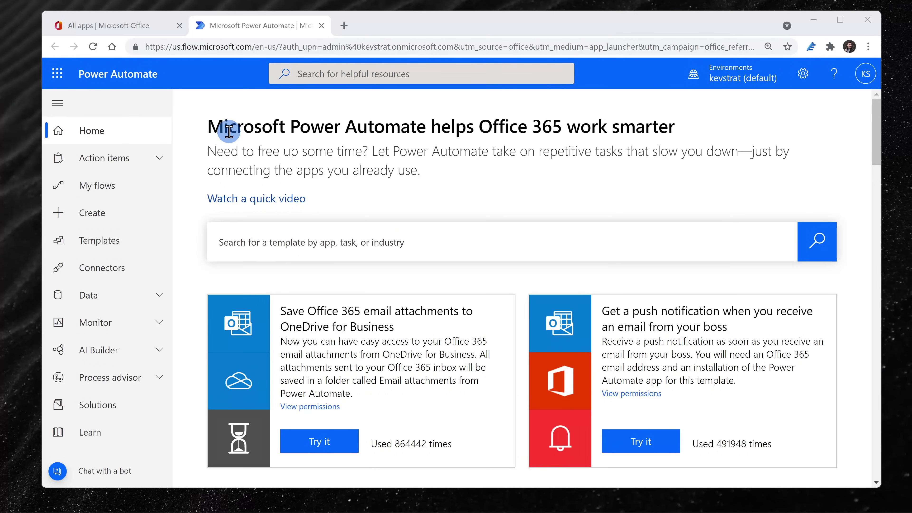
scroll(229, 132, "down", 3)
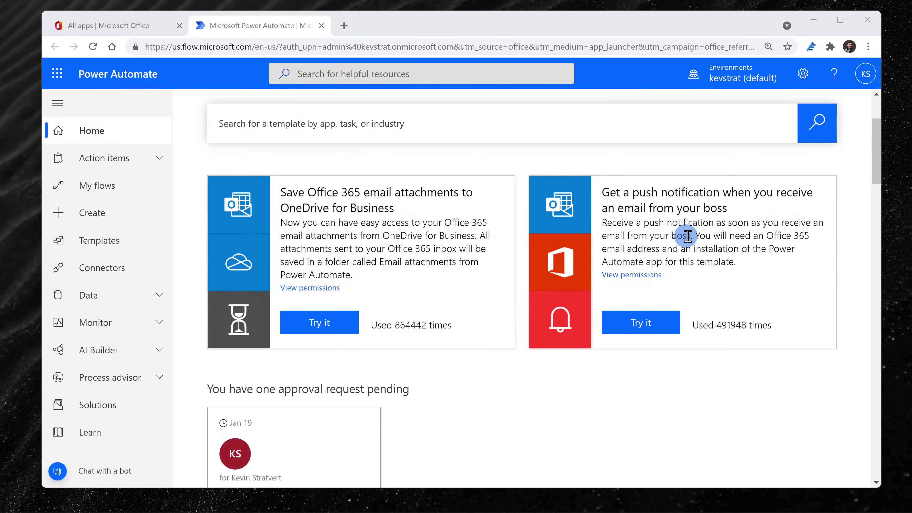
scroll(658, 239, "down", 12)
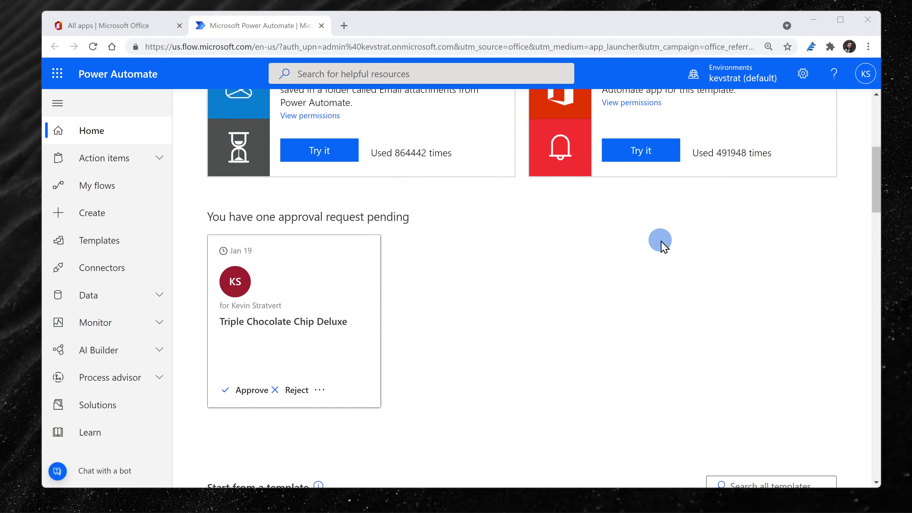
scroll(661, 252, "down", 1)
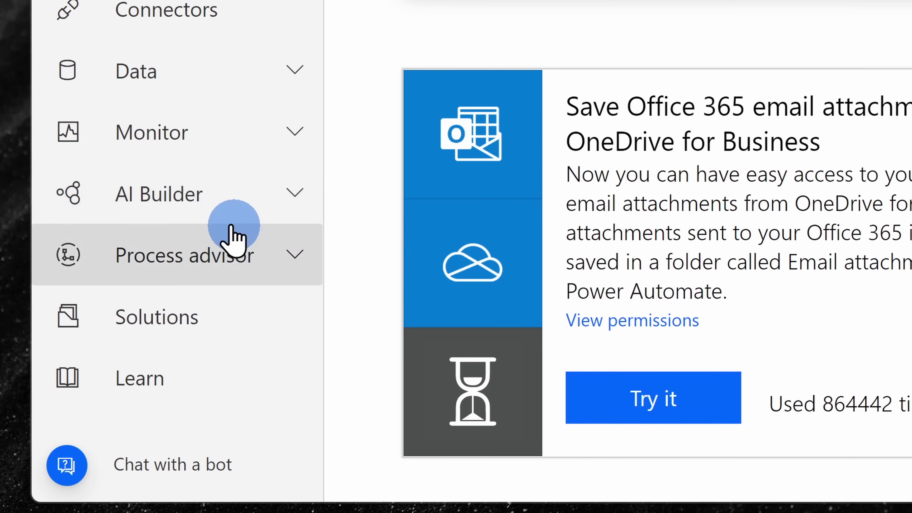
left_click(208, 212)
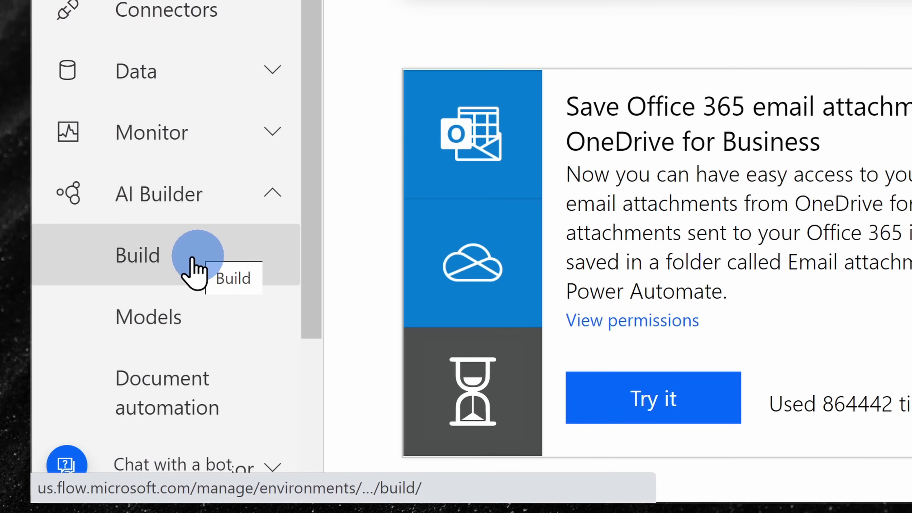
Open AI Builder's Build page and browse the Text, Structured data and Images model types
left_click(198, 253)
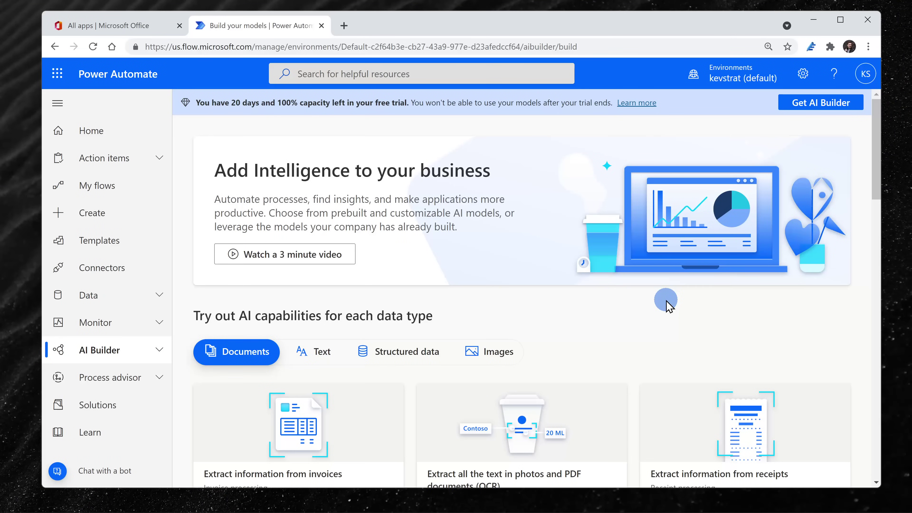
scroll(666, 304, "down", 1)
scroll(667, 306, "down", 5)
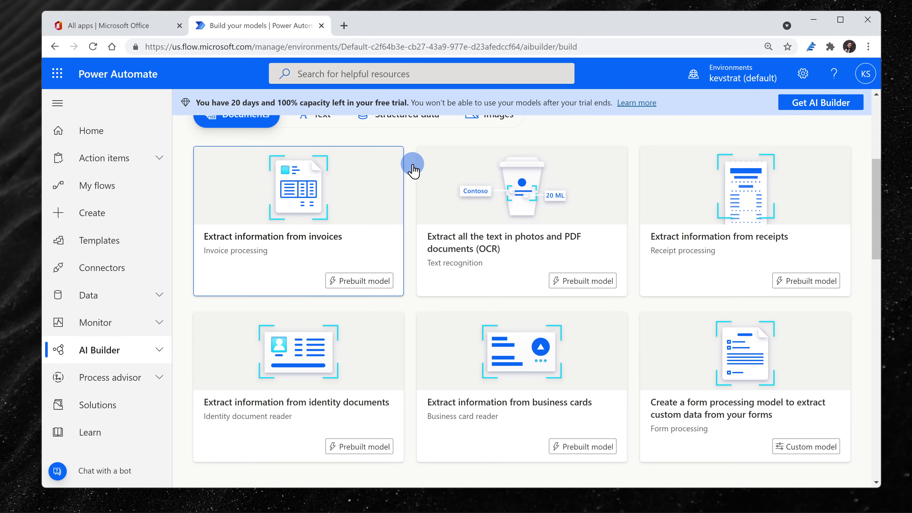
scroll(431, 216, "up", 3)
left_click(312, 242)
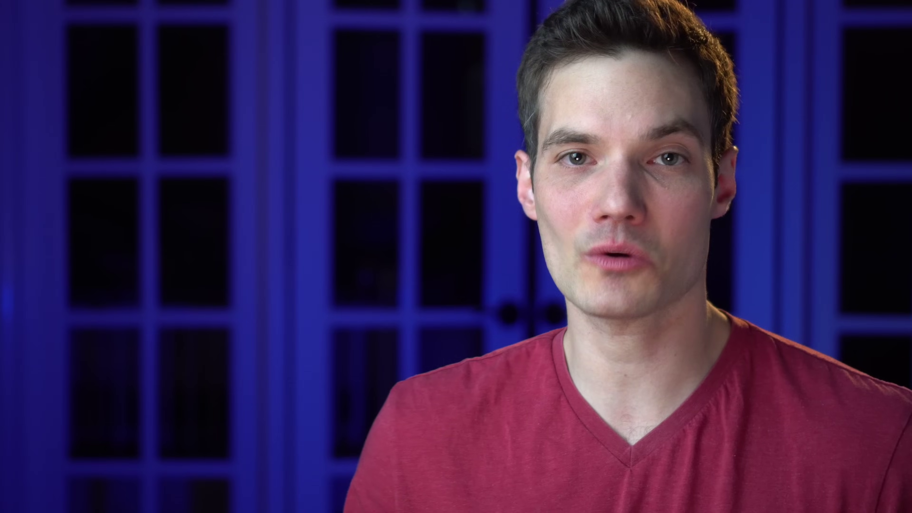
left_click(240, 338)
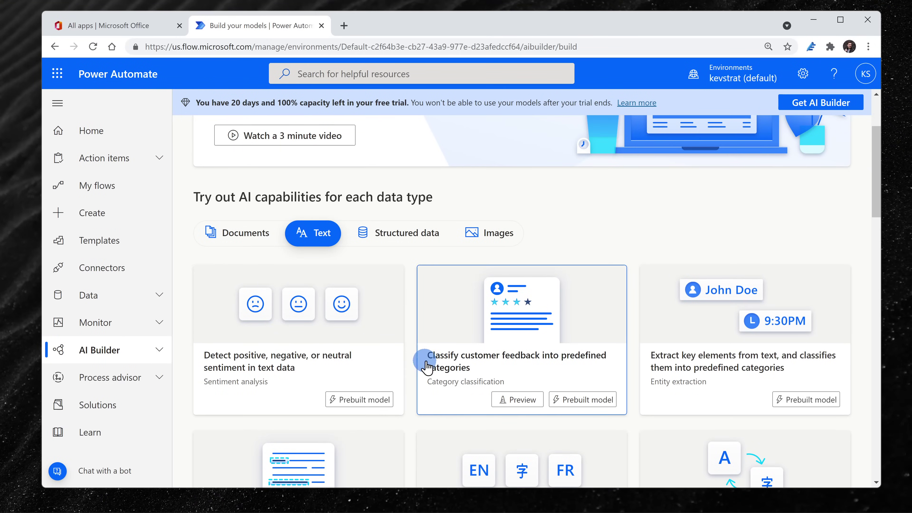
left_click(417, 237)
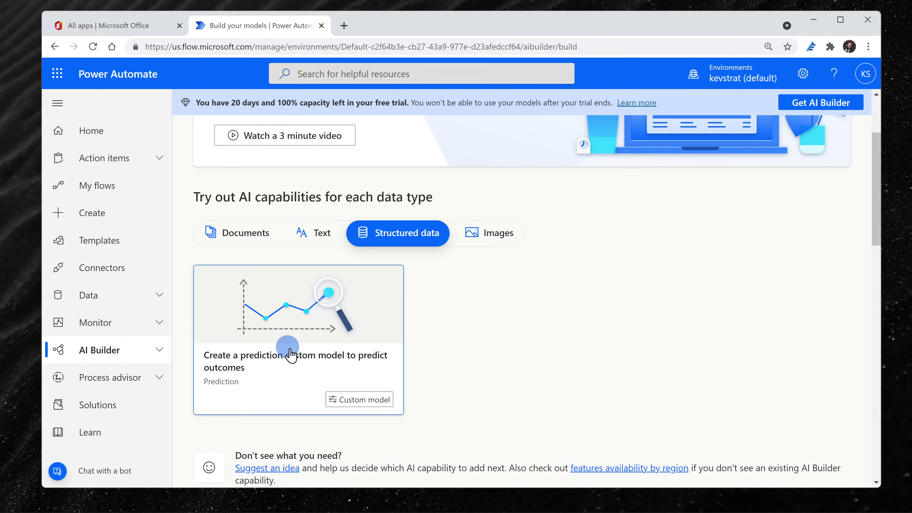
left_click(481, 247)
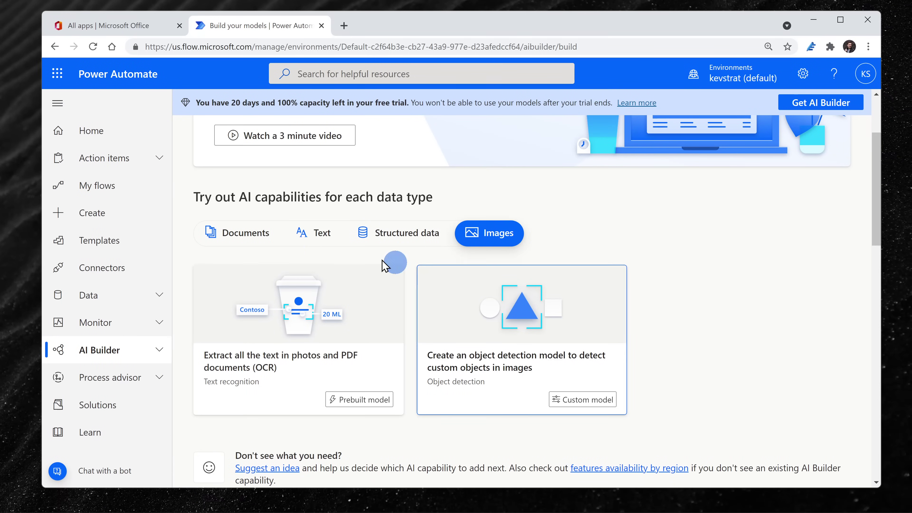
From the Documents models, start a custom form processing model and begin adding an extraction item
left_click(255, 237)
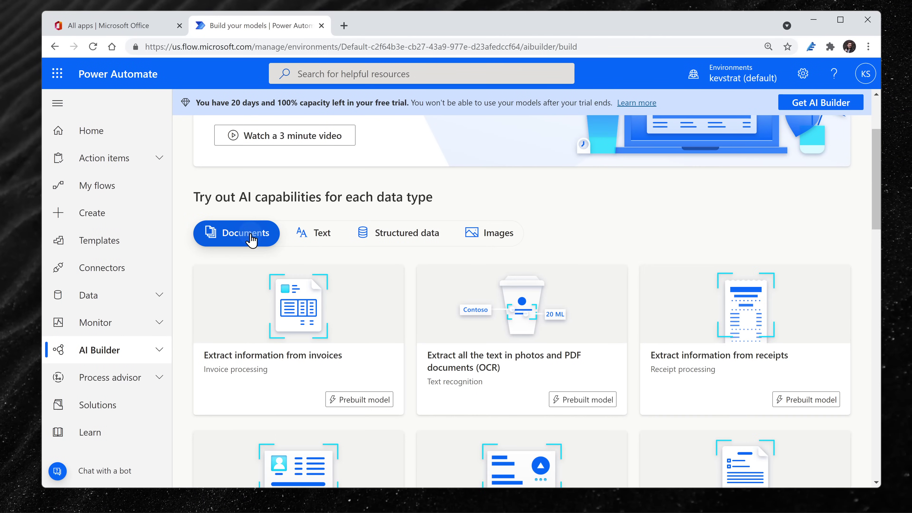
scroll(369, 256, "down", 4)
scroll(369, 256, "down", 5)
scroll(374, 252, "up", 5)
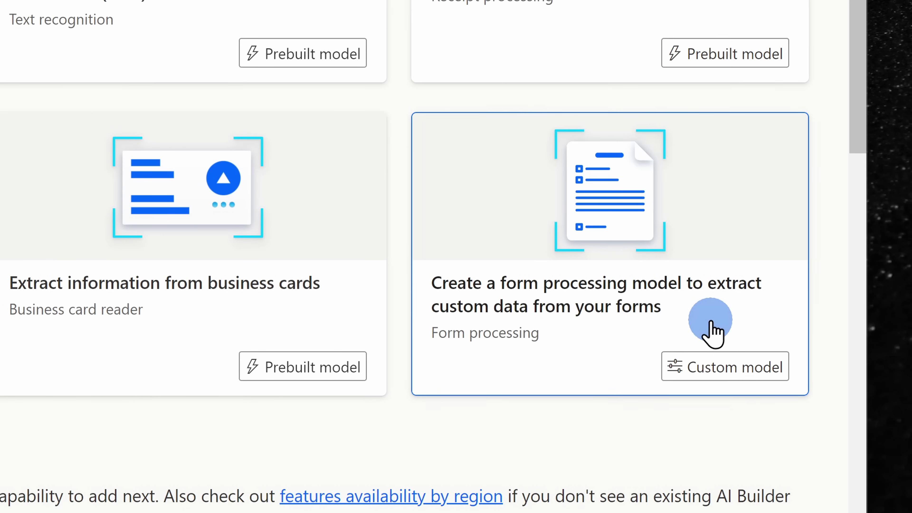
left_click(594, 303)
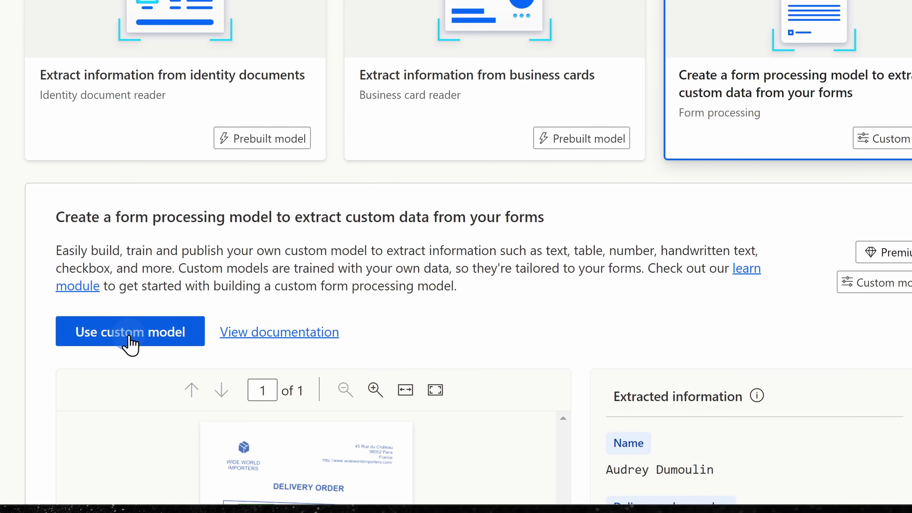
left_click(134, 343)
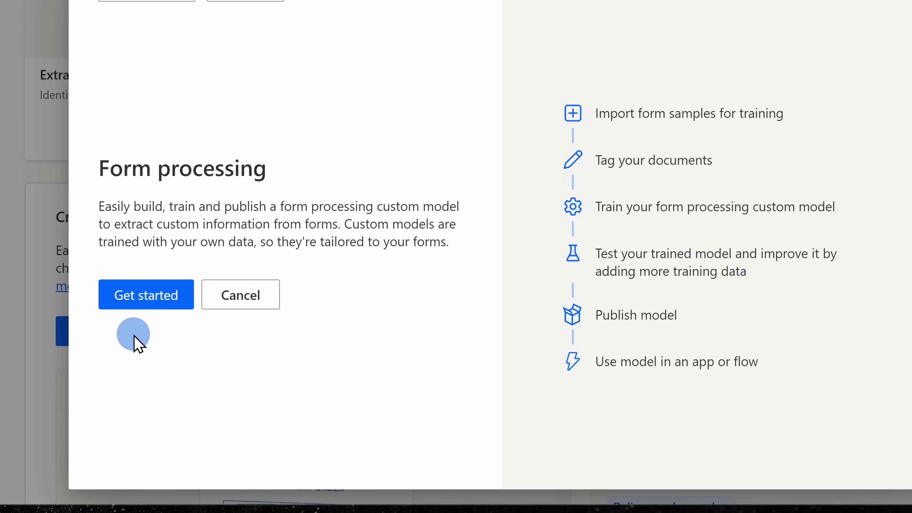
left_click(155, 302)
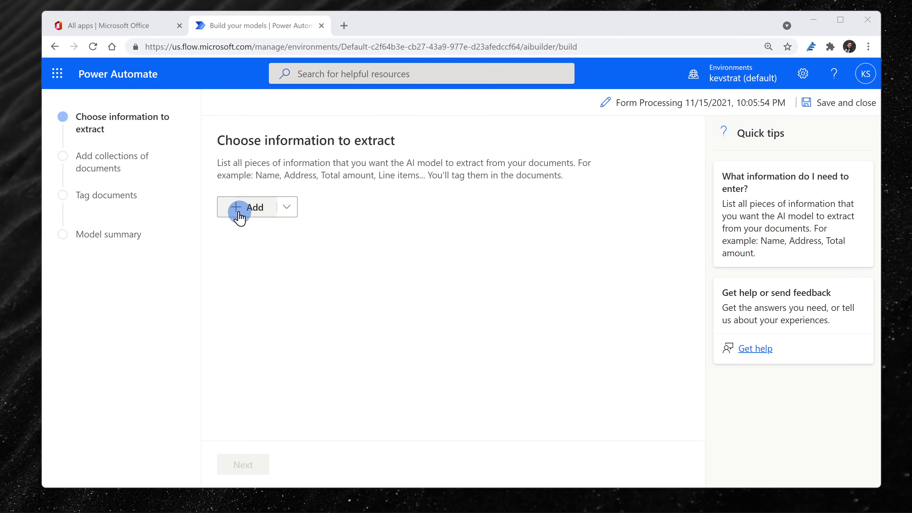
left_click(239, 216)
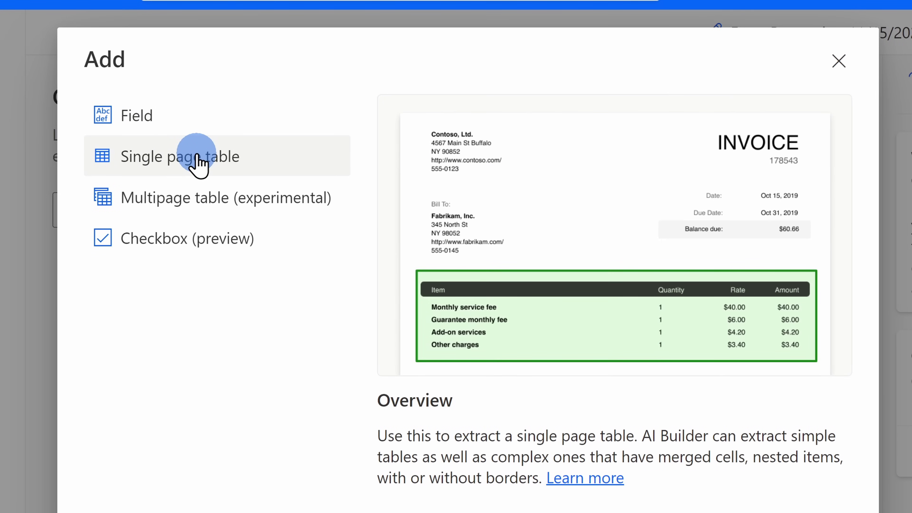
Preview the Multipage table and Checkbox options, then proceed to define a Field
left_click(219, 197)
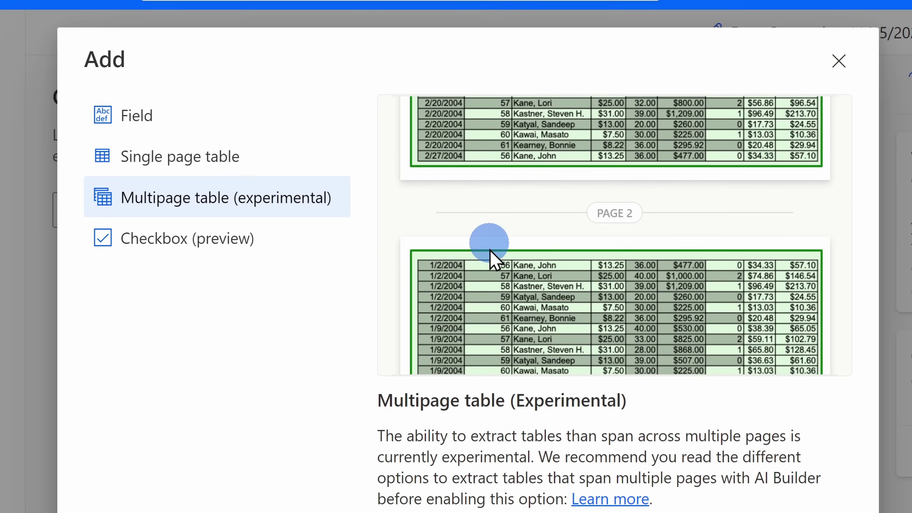
left_click(212, 240)
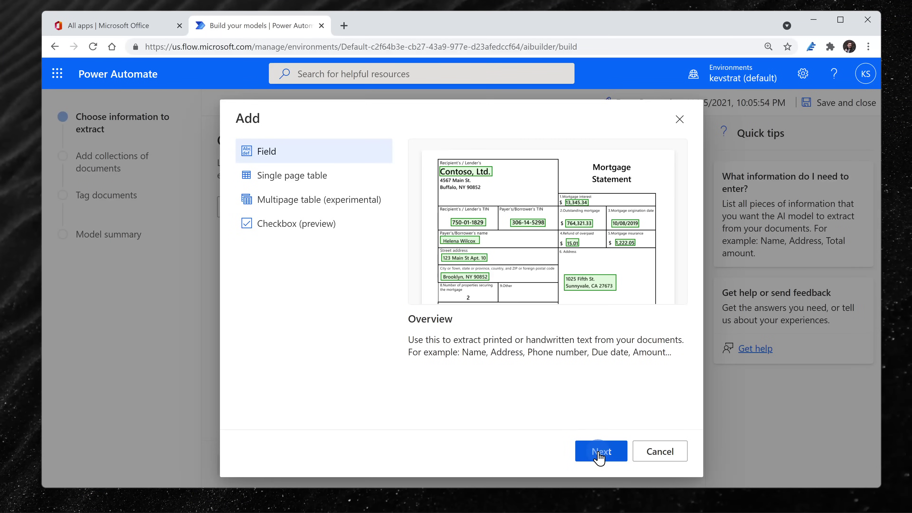
left_click(599, 453)
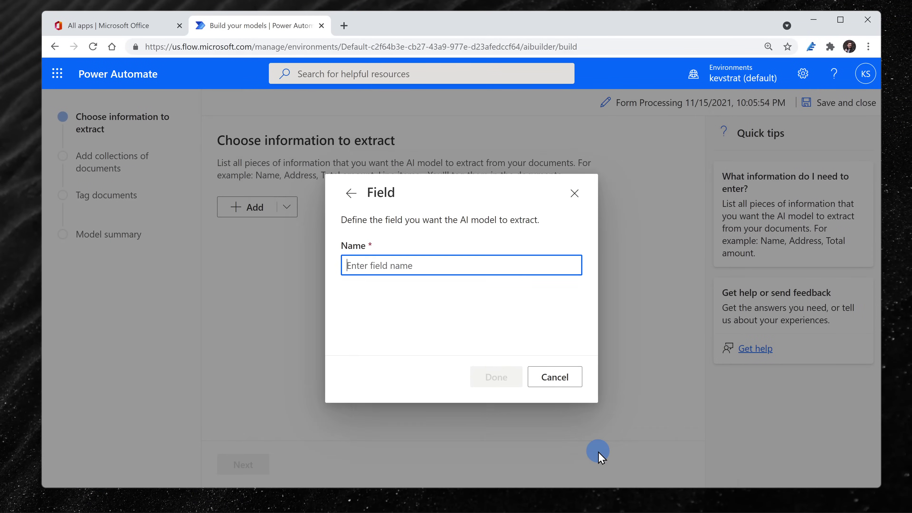
Add the 'Order Number' field and continue to the document collections step
type("O")
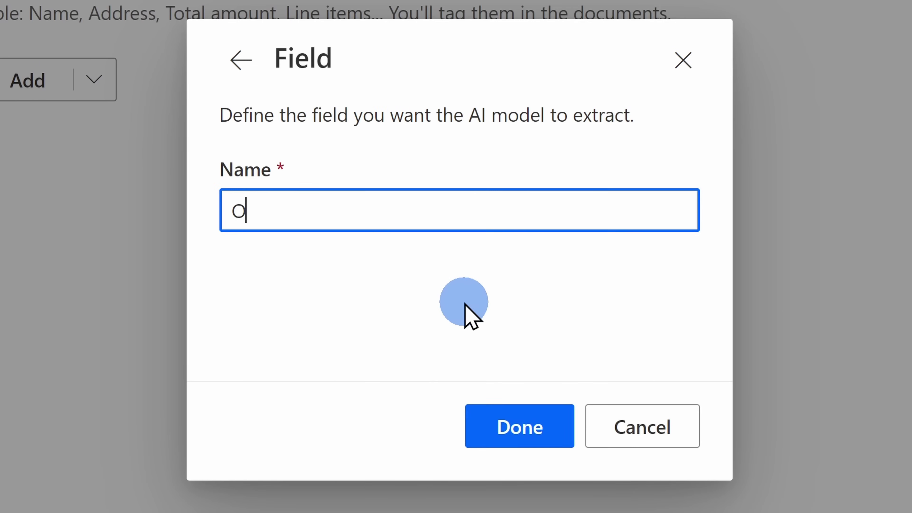
type("rder Number")
left_click(491, 373)
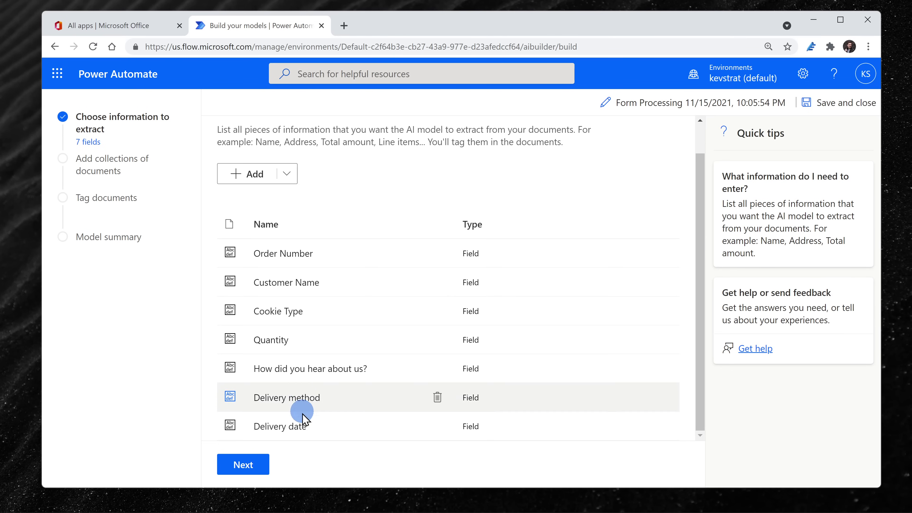
left_click(241, 467)
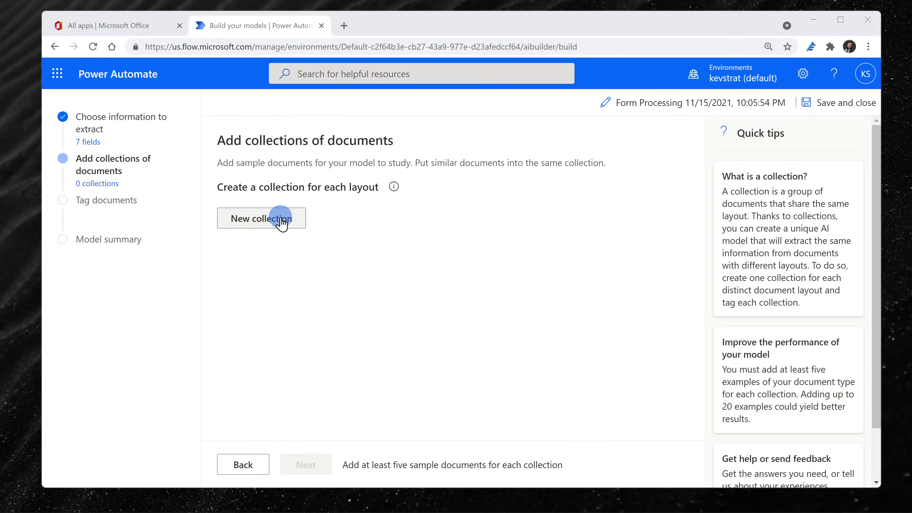
Create Collection 1 and bring up the choice of document sources for it
left_click(282, 223)
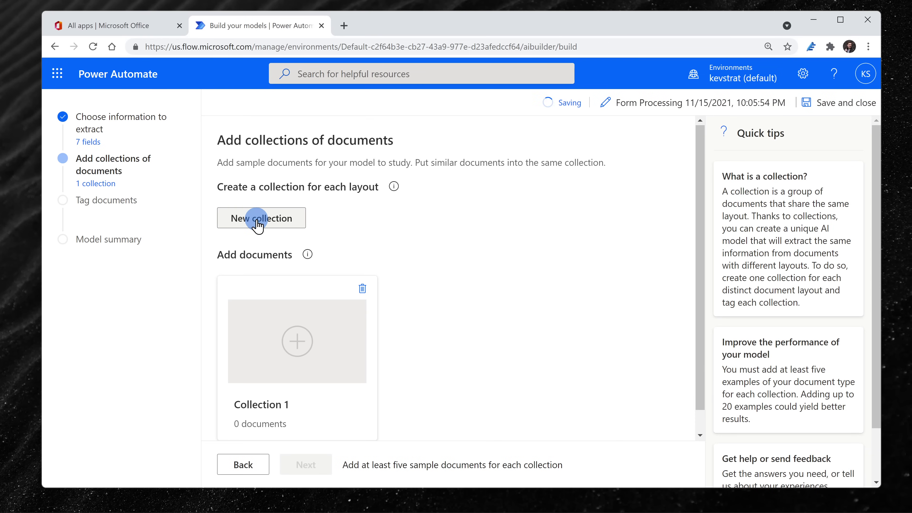
scroll(258, 226, "down", 1)
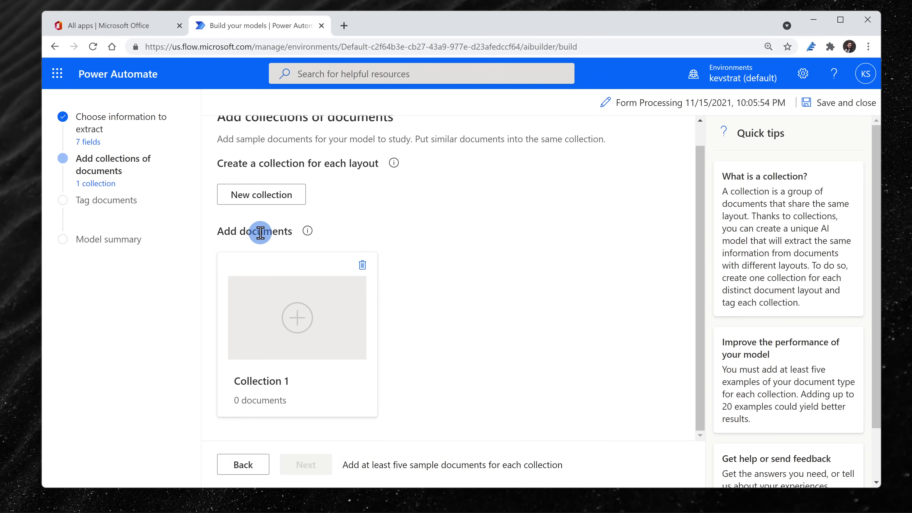
scroll(318, 347, "up", 1)
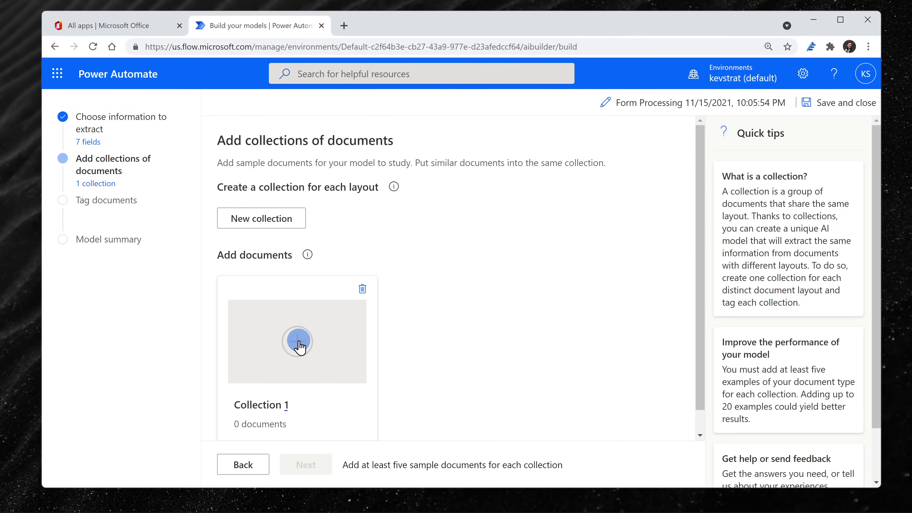
left_click(298, 341)
left_click(656, 346)
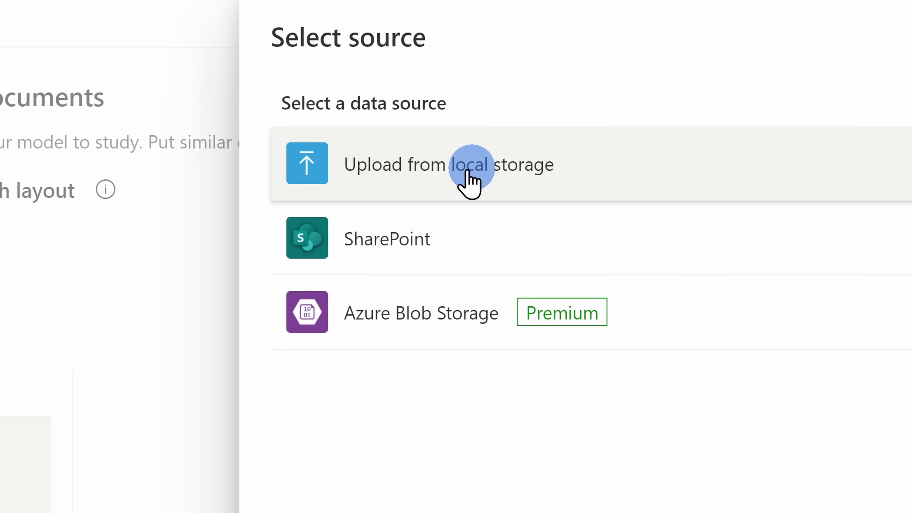
Upload the five cookie order PDFs from local storage into Collection 1
left_click(548, 180)
left_click(139, 125)
left_click(179, 269, "shift")
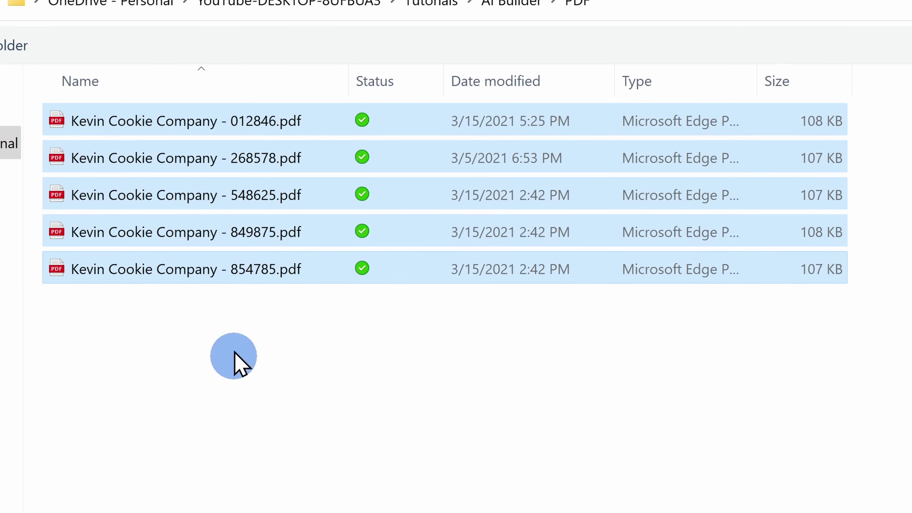
left_click(812, 496)
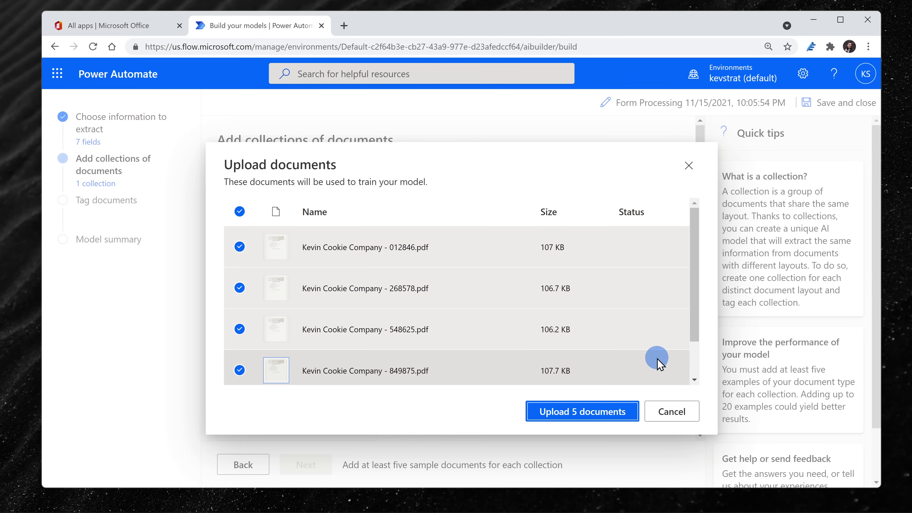
left_click(583, 416)
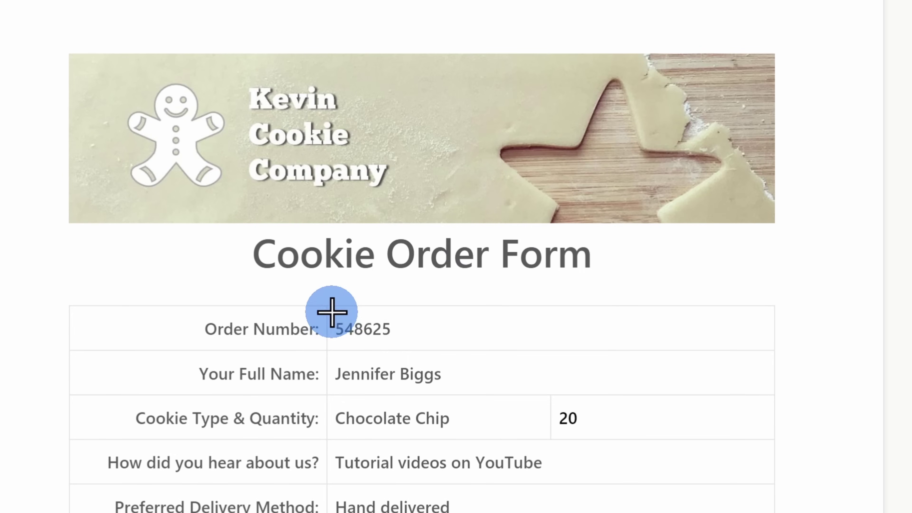
Tag Order Number, Customer Name and Delivery date on the forms, then go to the model summary
left_click(413, 341)
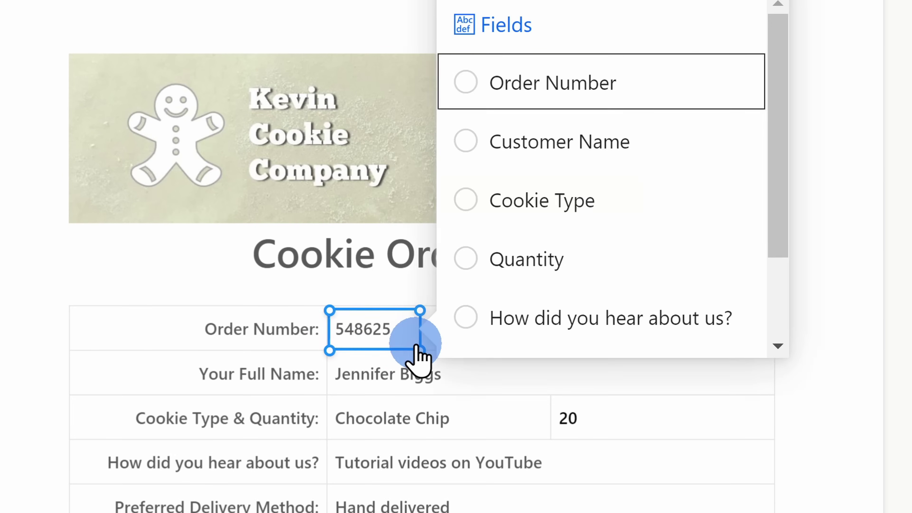
left_click(550, 104)
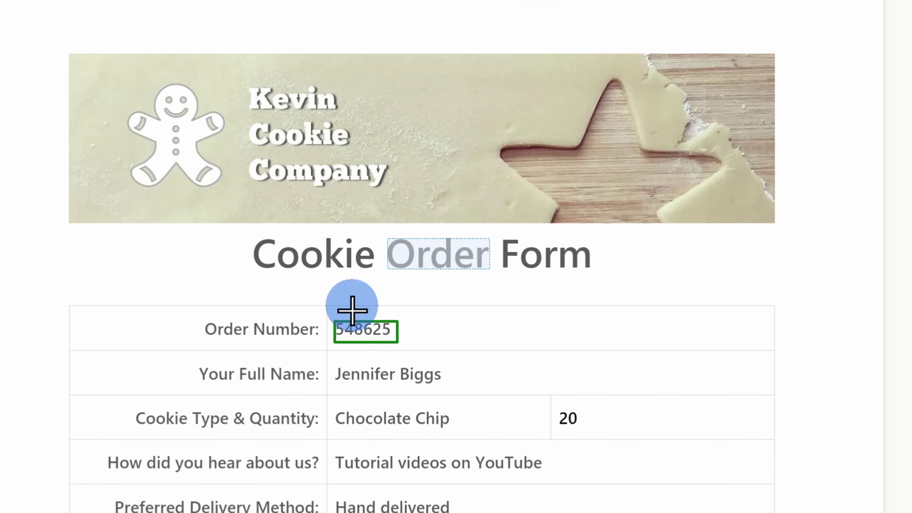
left_click(464, 390)
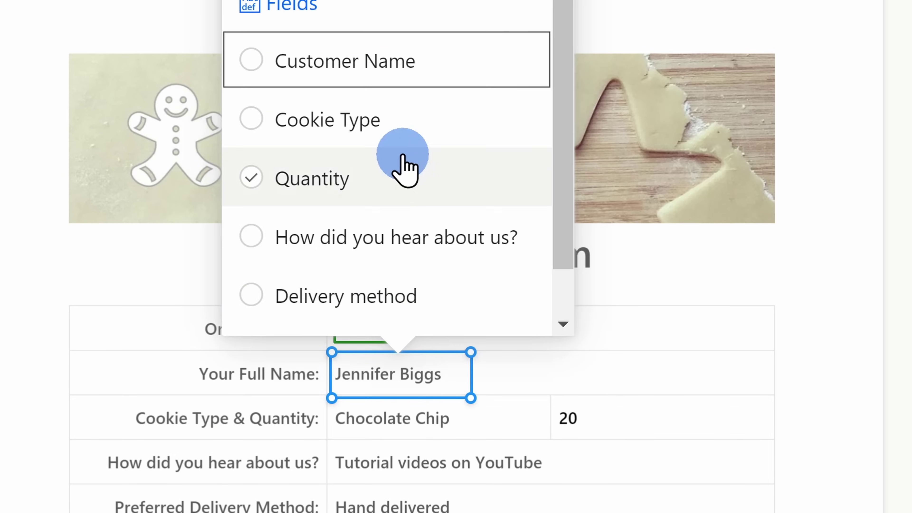
left_click(431, 84)
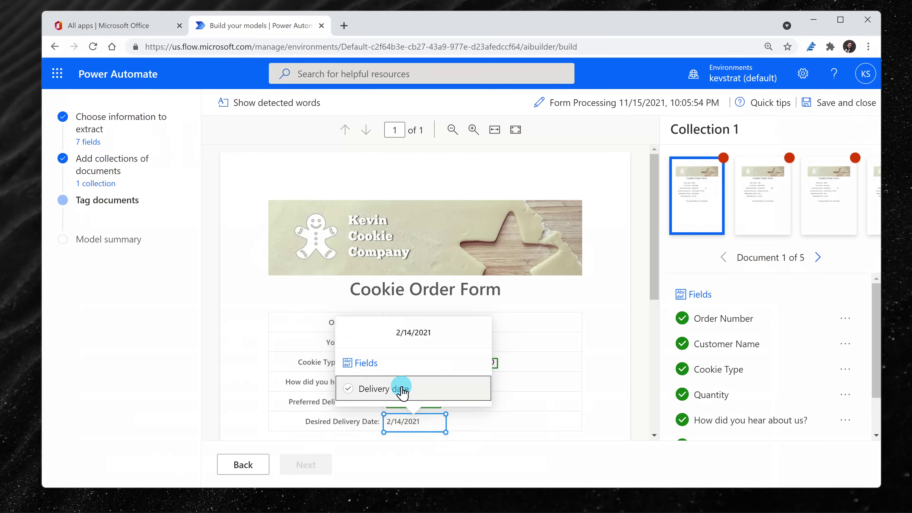
left_click(399, 385)
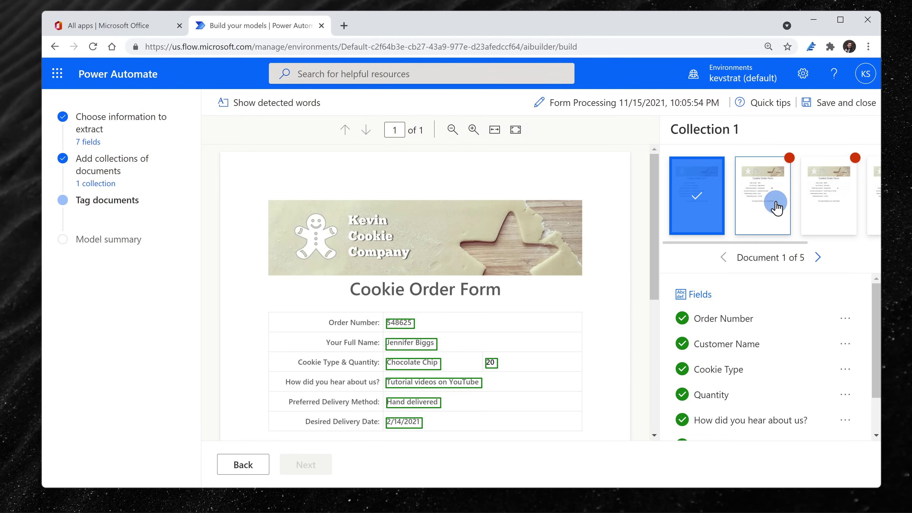
left_click(777, 212)
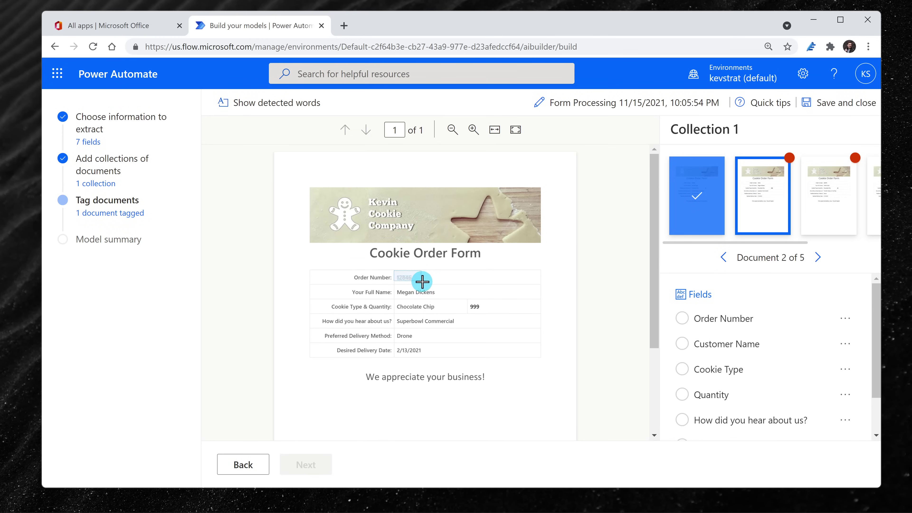
left_click_drag(422, 281, 420, 286)
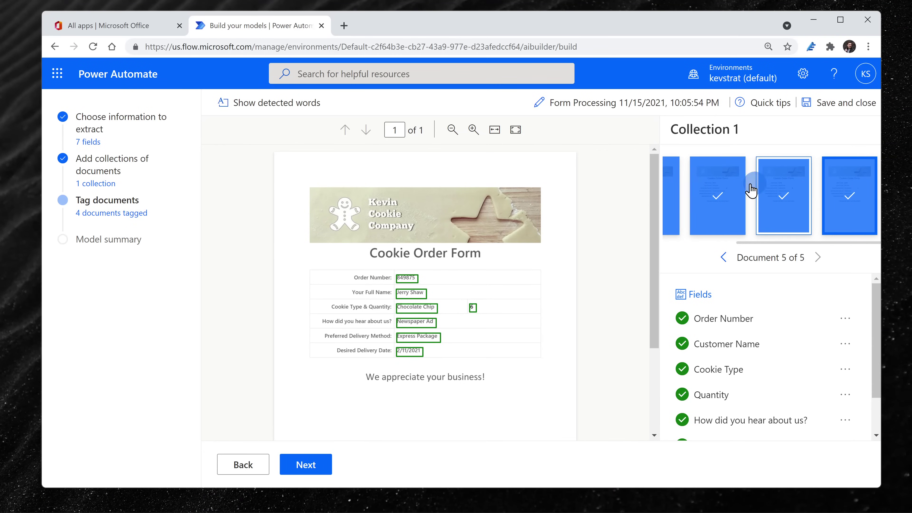
left_click(306, 465)
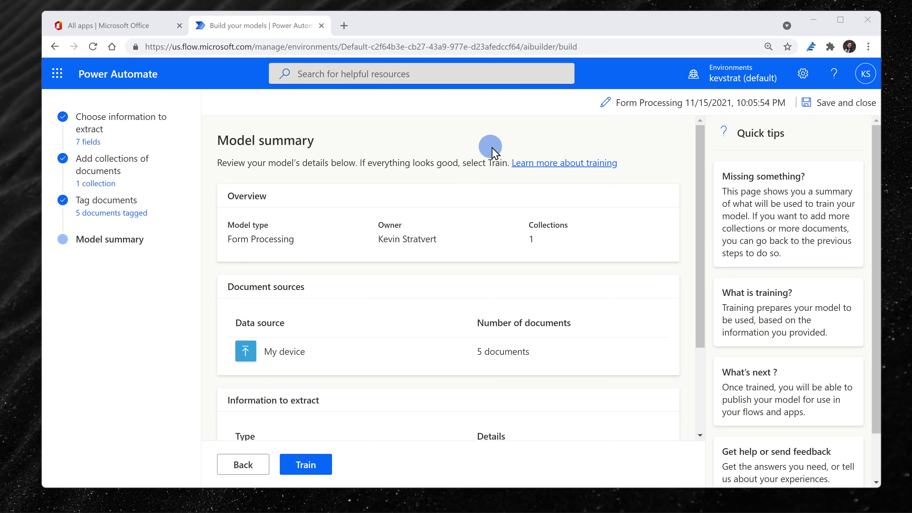
Train the new form processing model and return to the Models list to see it
scroll(607, 158, "down", 3)
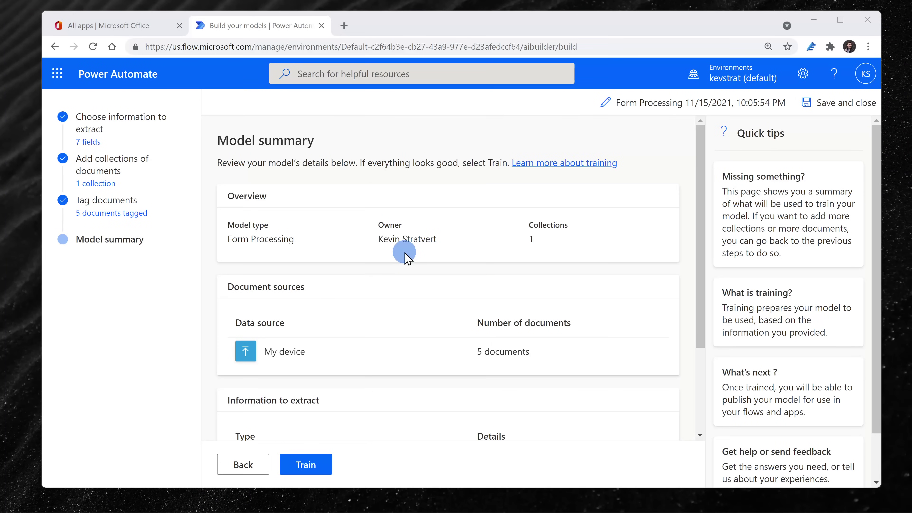
left_click(309, 471)
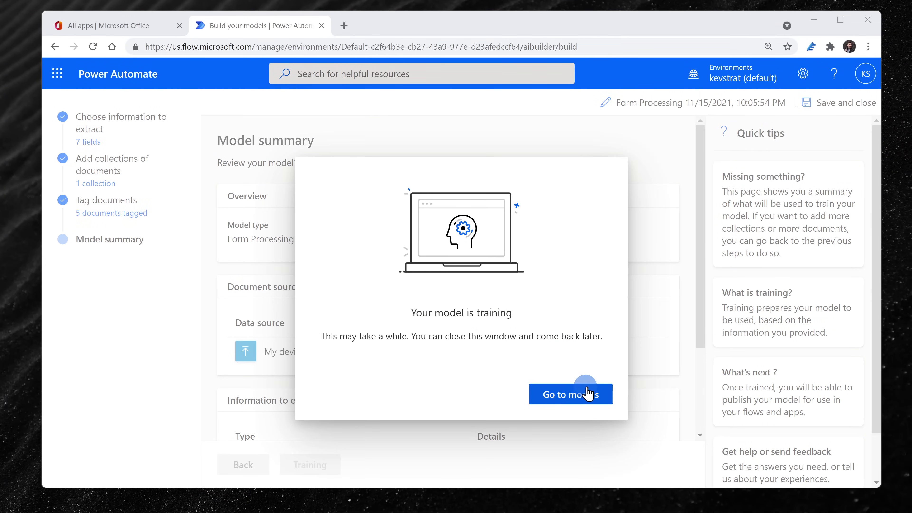
left_click(564, 395)
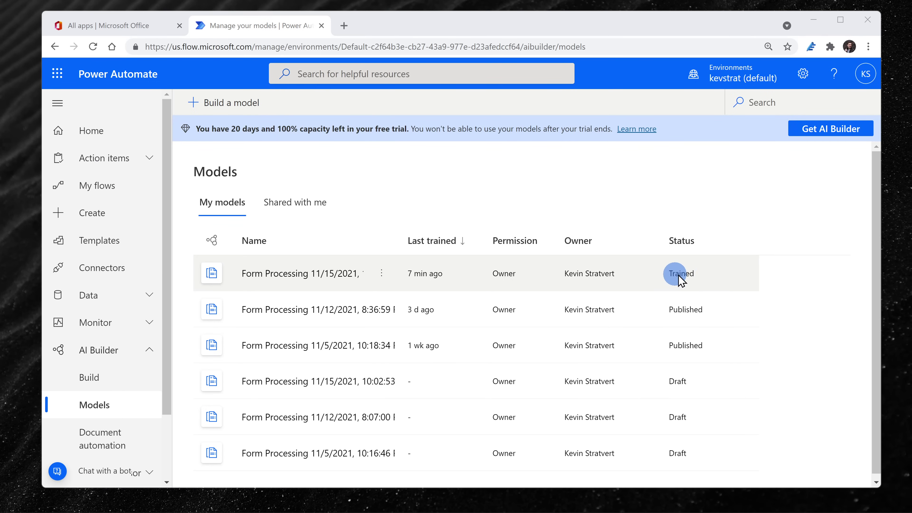
Open the trained model's details and run a quick test on the cookie order PDF
left_click(301, 274)
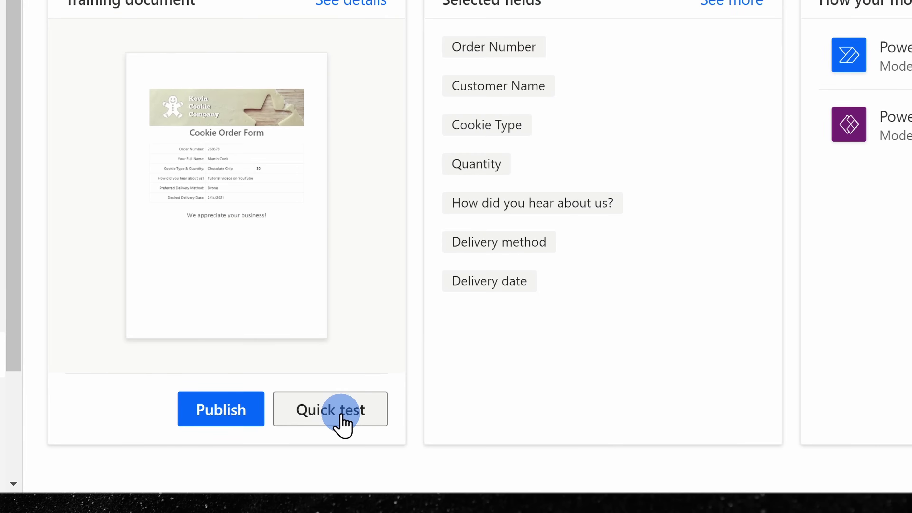
left_click(359, 436)
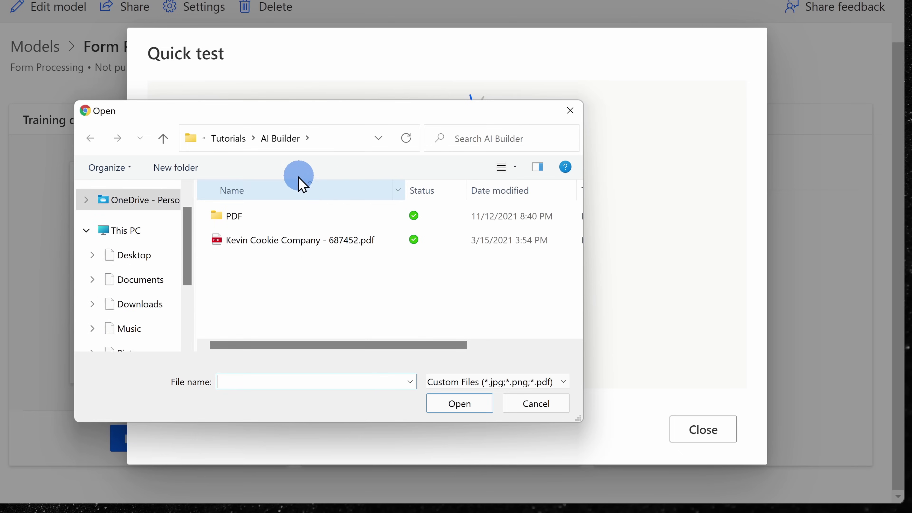
double_click(268, 247)
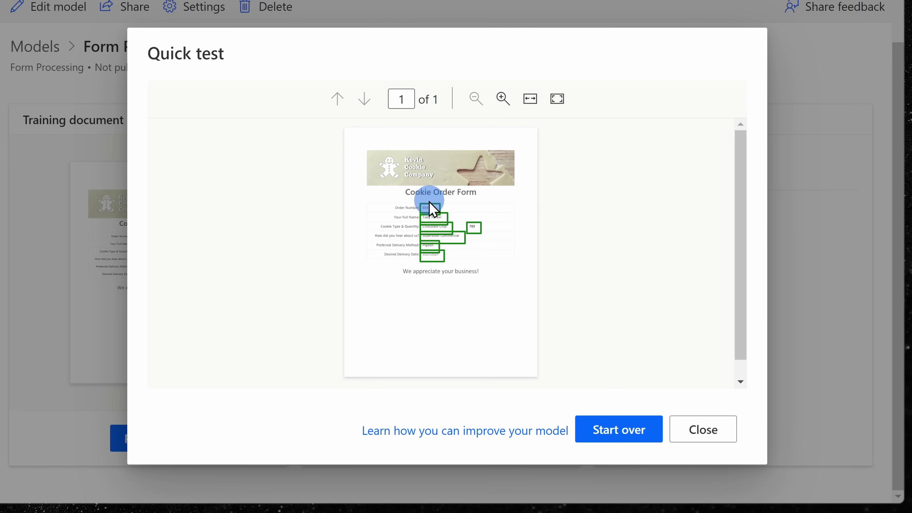
Check Order Number, customer name, Cookie Type, Quantity, delivery method and referral values, then close the test
left_click(430, 208)
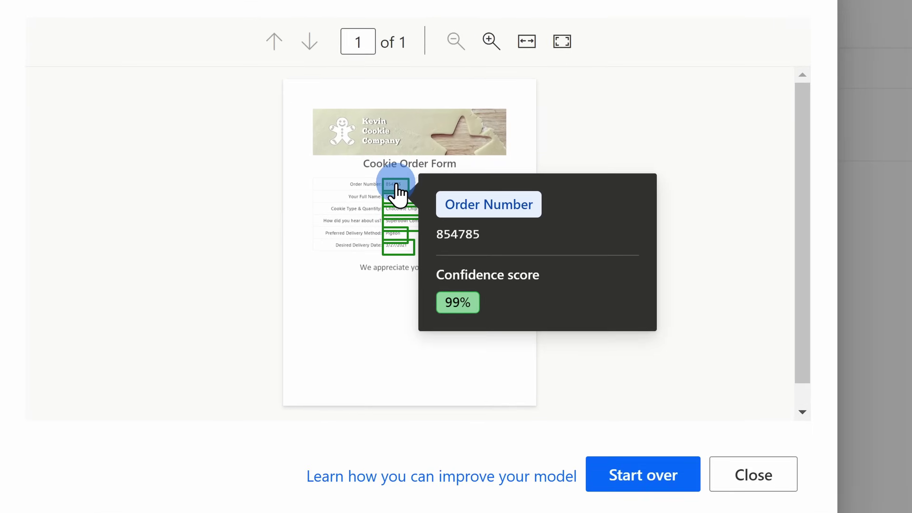
left_click(431, 220)
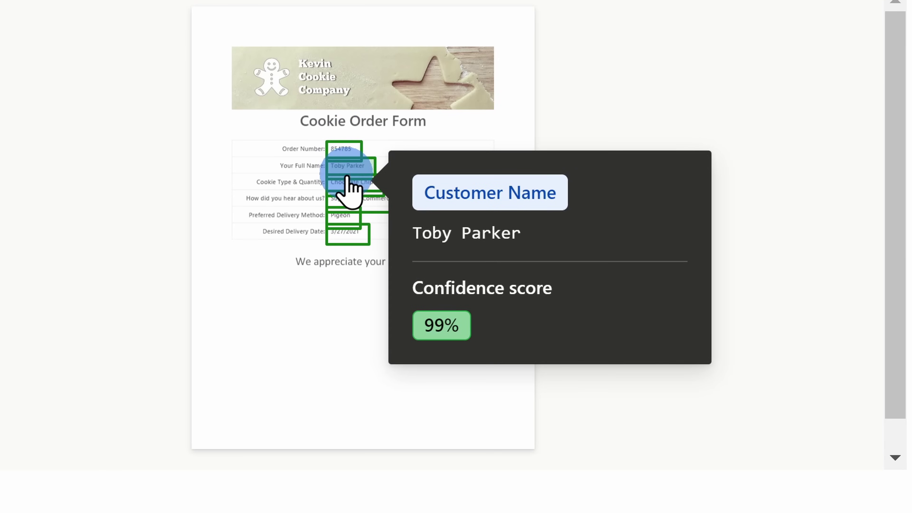
left_click(347, 183)
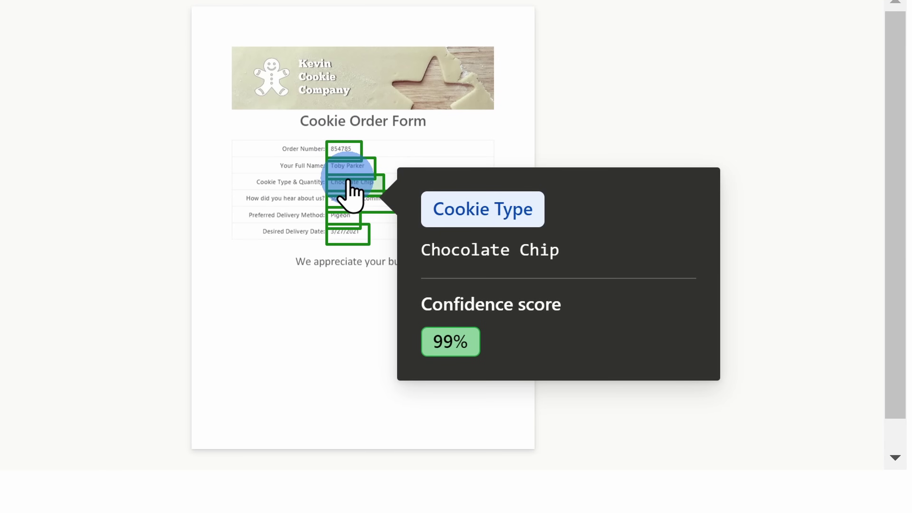
left_click(352, 198)
left_click(415, 182)
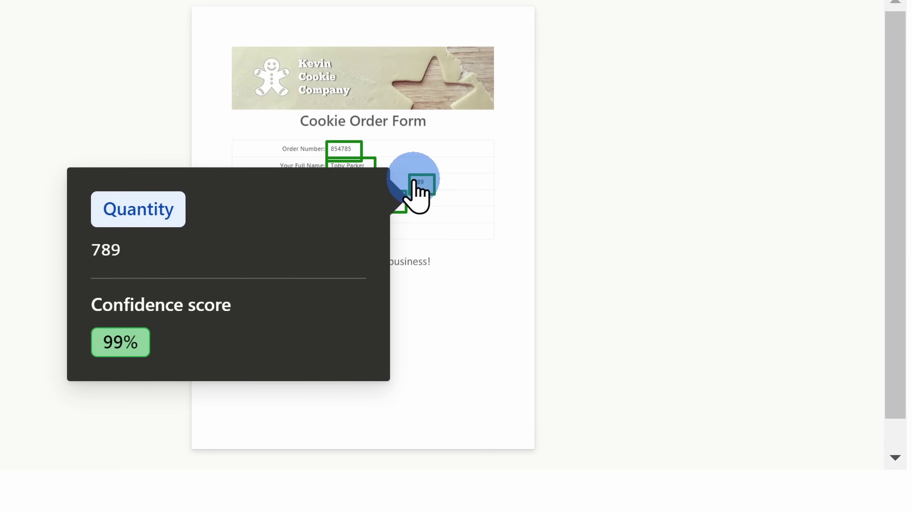
left_click(351, 164)
left_click(342, 214)
left_click(461, 391)
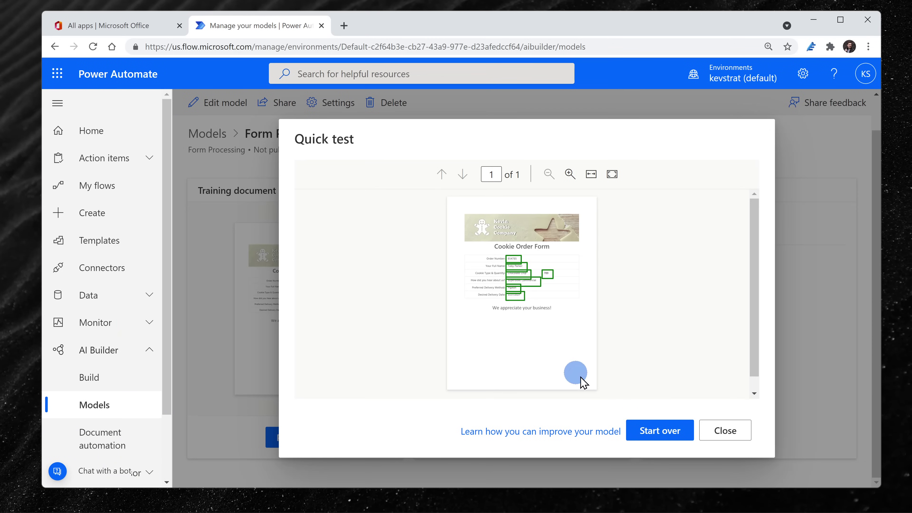
left_click(717, 433)
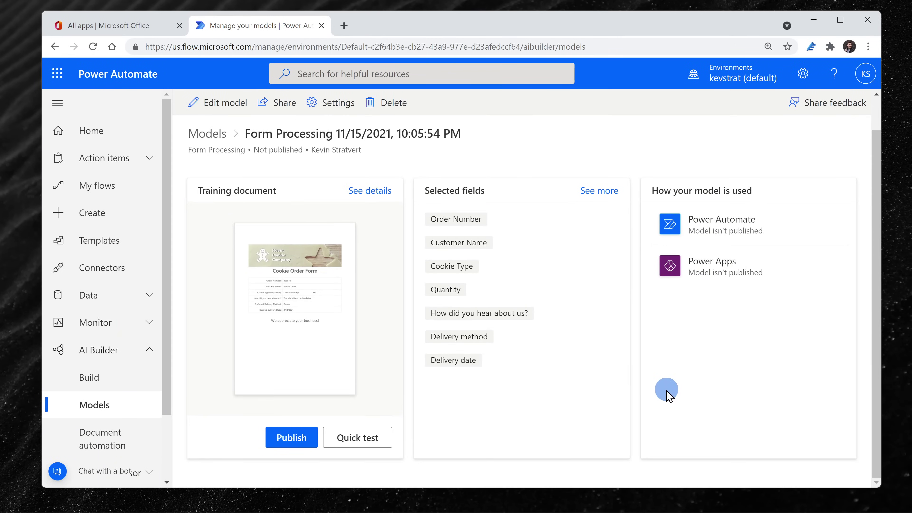
Publish the model and bring up the Use model options once it shows Published
left_click(294, 439)
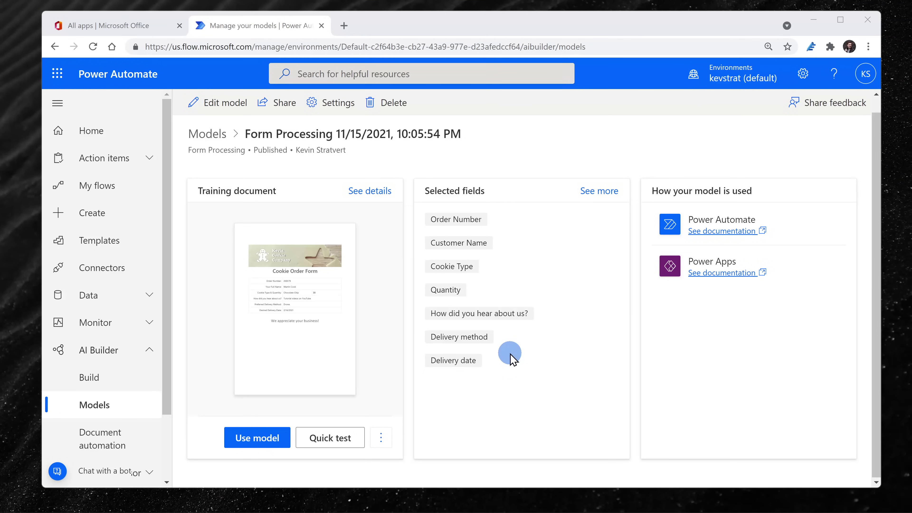
left_click(247, 443)
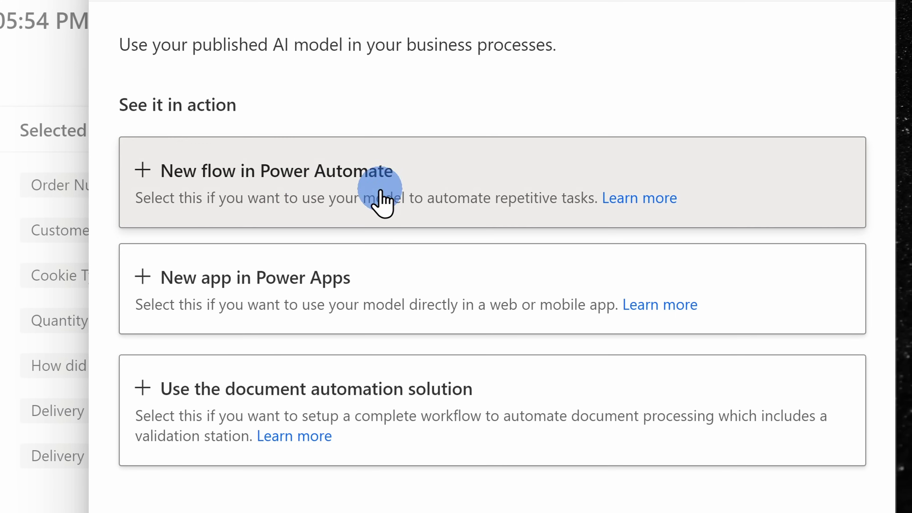
Create a new flow processing documents attached to Microsoft 365 Outlook work account emails
left_click(382, 204)
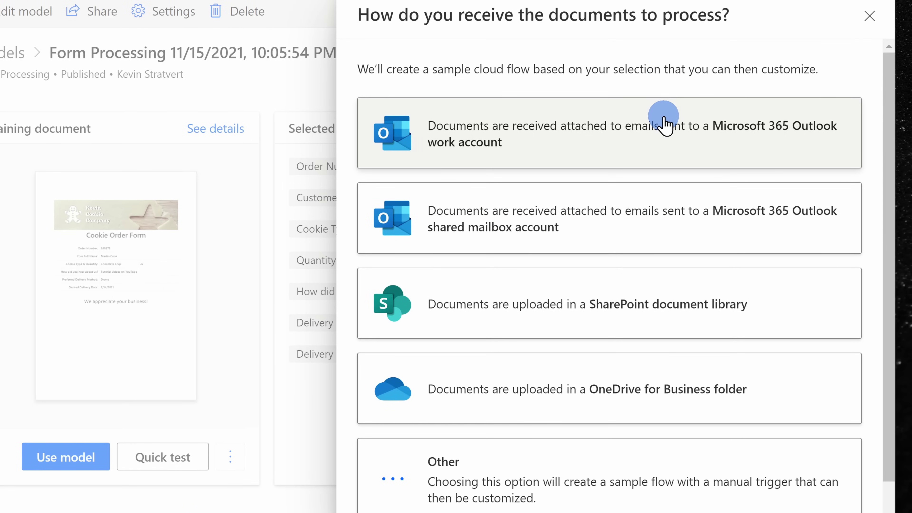
scroll(666, 188, "down", 1)
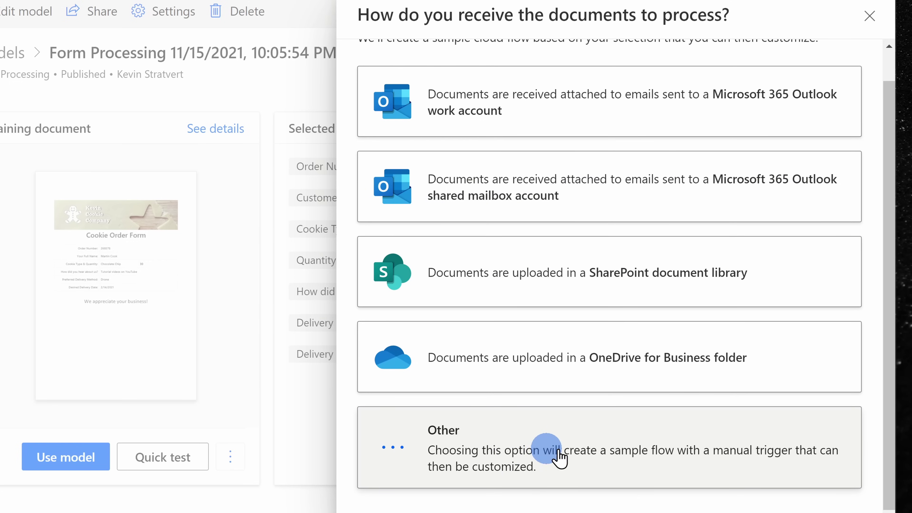
scroll(540, 454, "up", 1)
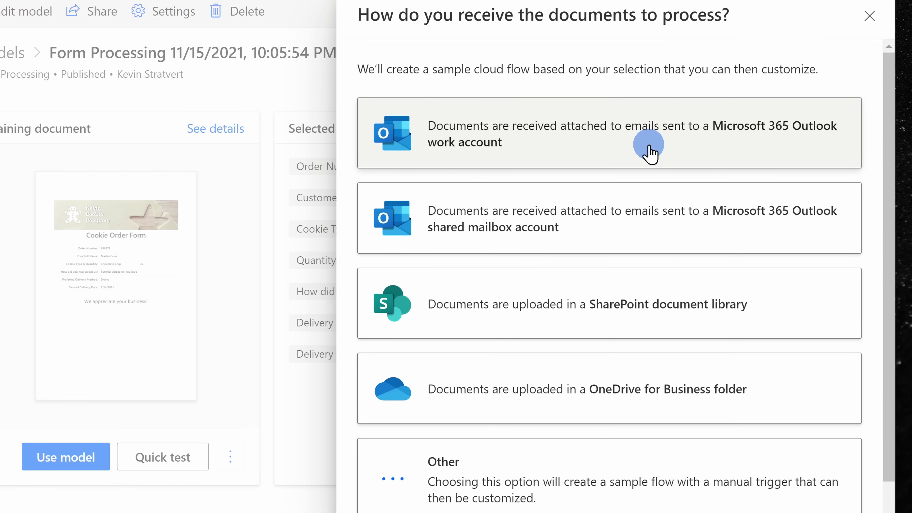
left_click(601, 152)
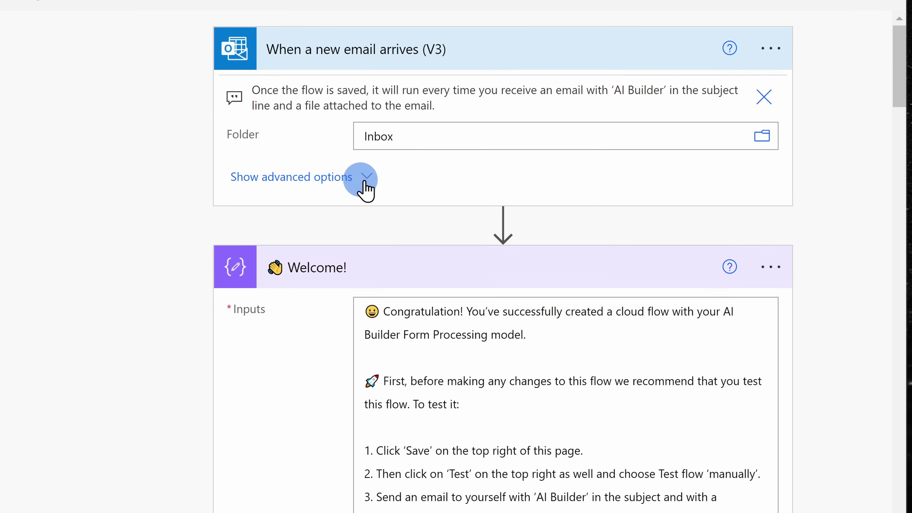
Review the trigger's advanced options, then the Apply to each, Condition and Send an email (V2) actions
left_click(279, 181)
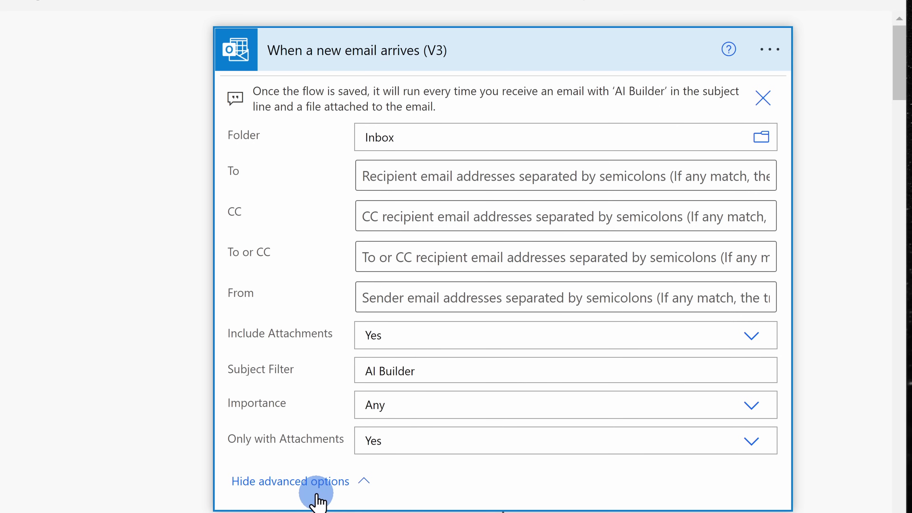
left_click(314, 484)
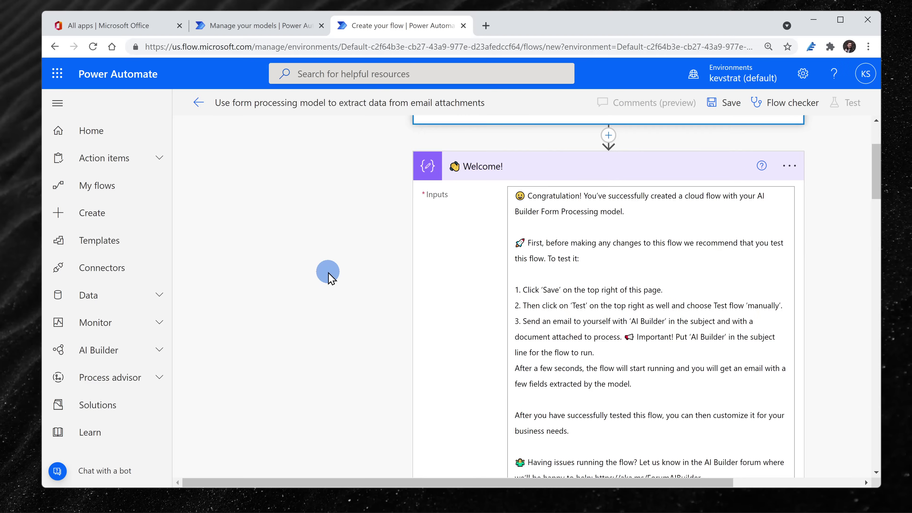
scroll(329, 275, "down", 3)
scroll(328, 274, "down", 6)
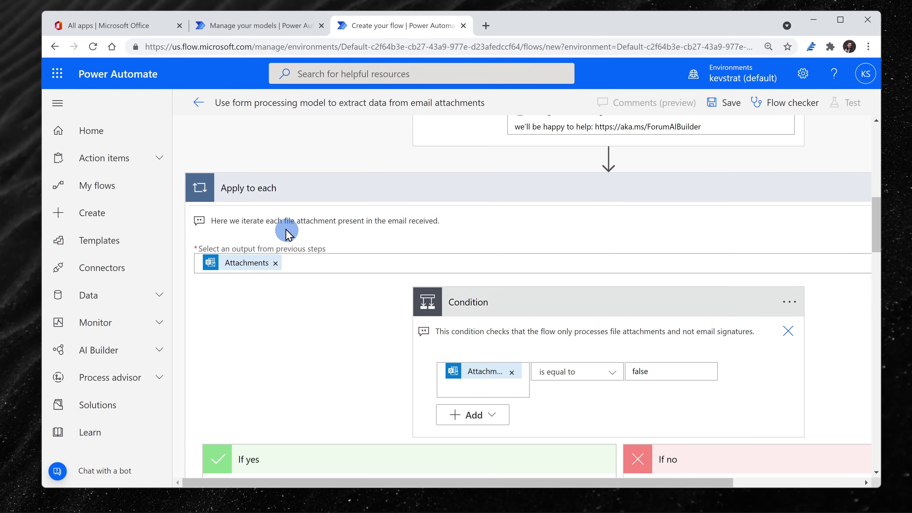
scroll(293, 237, "down", 10)
scroll(272, 221, "down", 6)
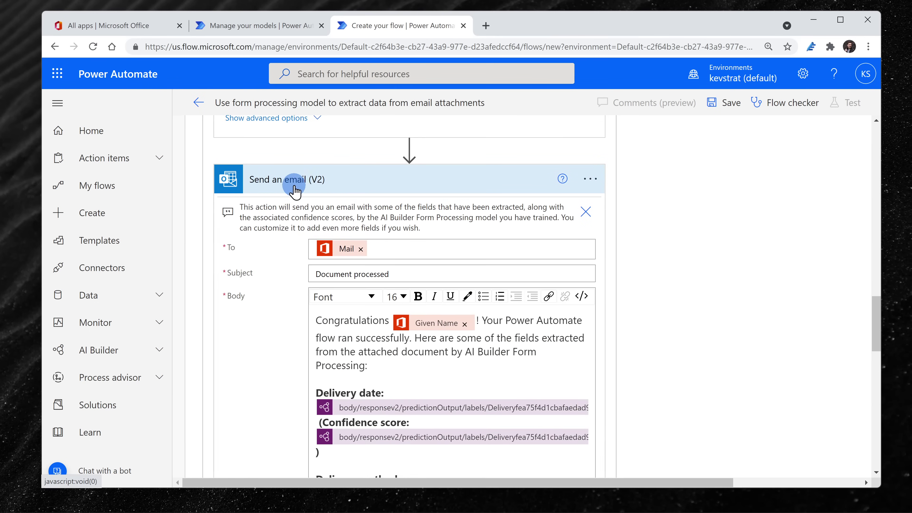
scroll(317, 245, "down", 4)
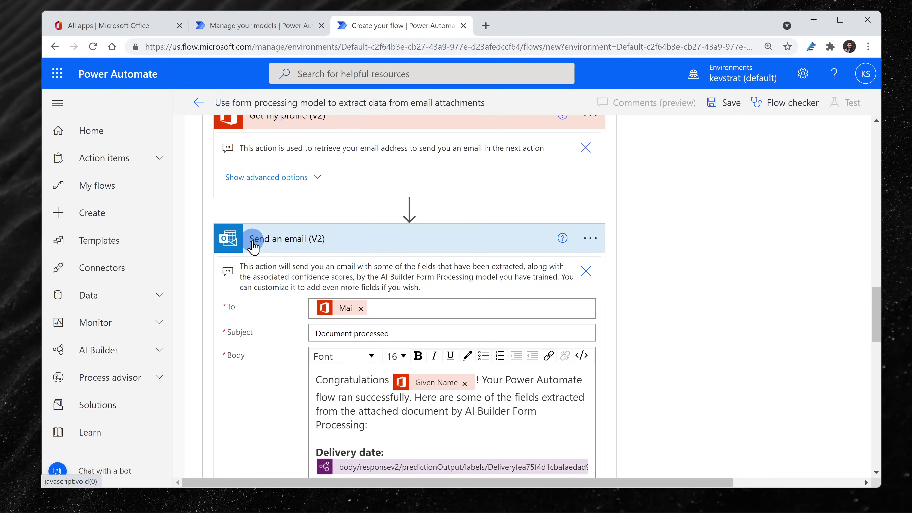
scroll(254, 248, "down", 12)
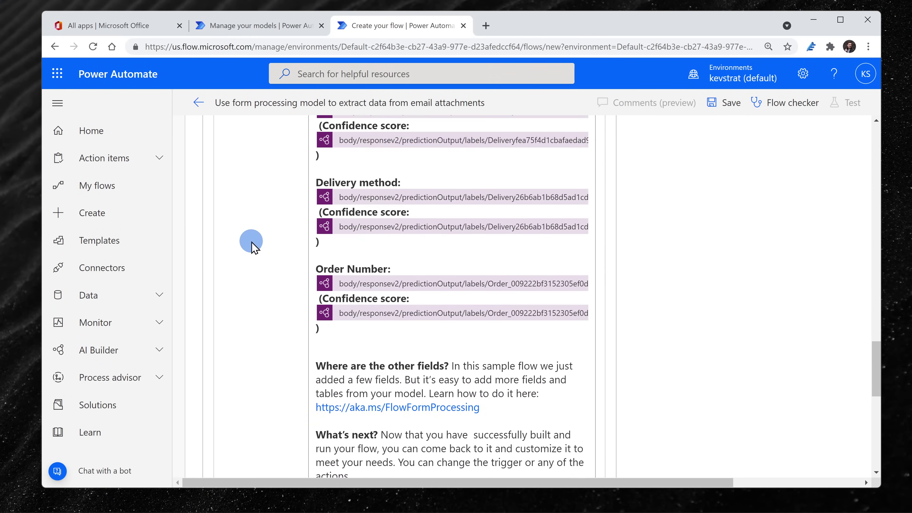
scroll(254, 247, "down", 2)
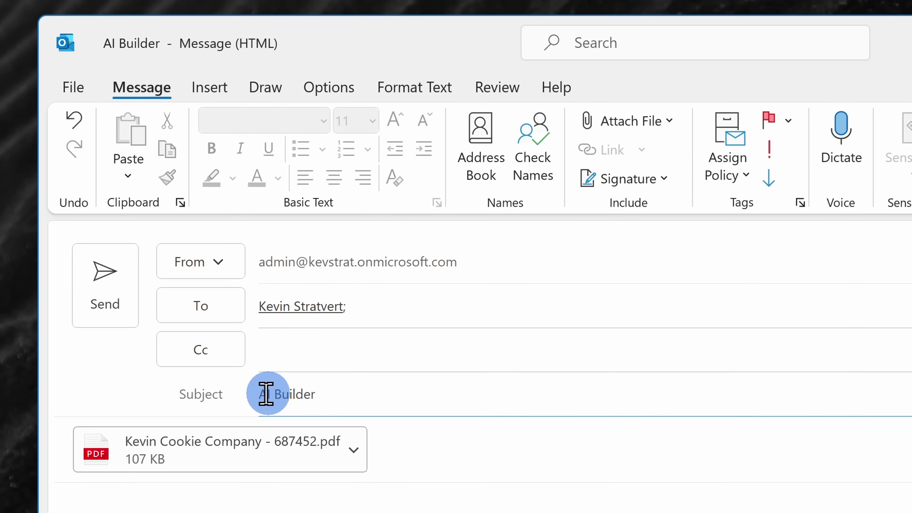
Open the Document processed reply and highlight delivery date 3/27/2021, delivery method Pigeon and order number
left_click(122, 451)
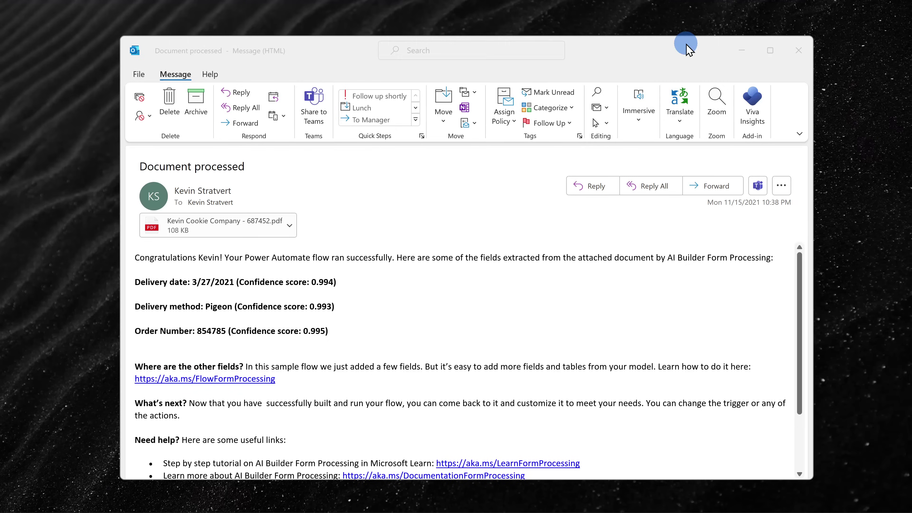
left_click(291, 149)
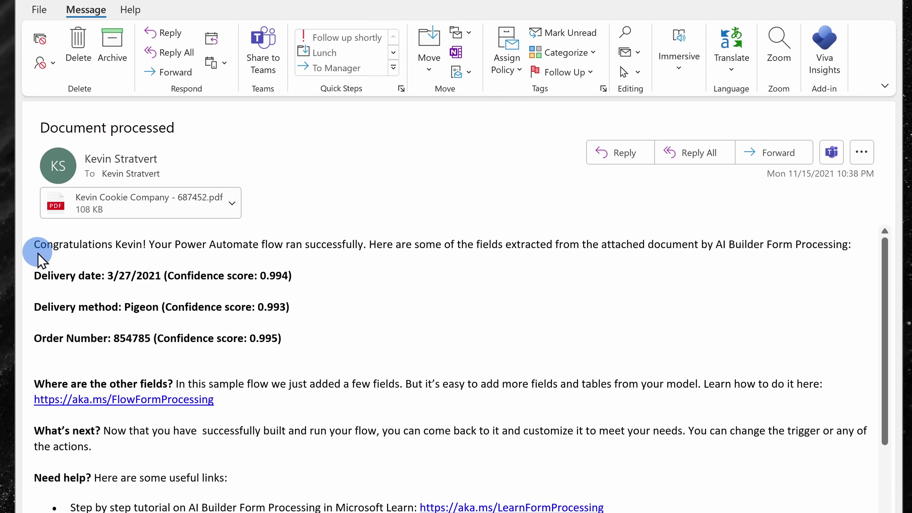
left_click_drag(38, 255, 846, 246)
left_click(406, 250)
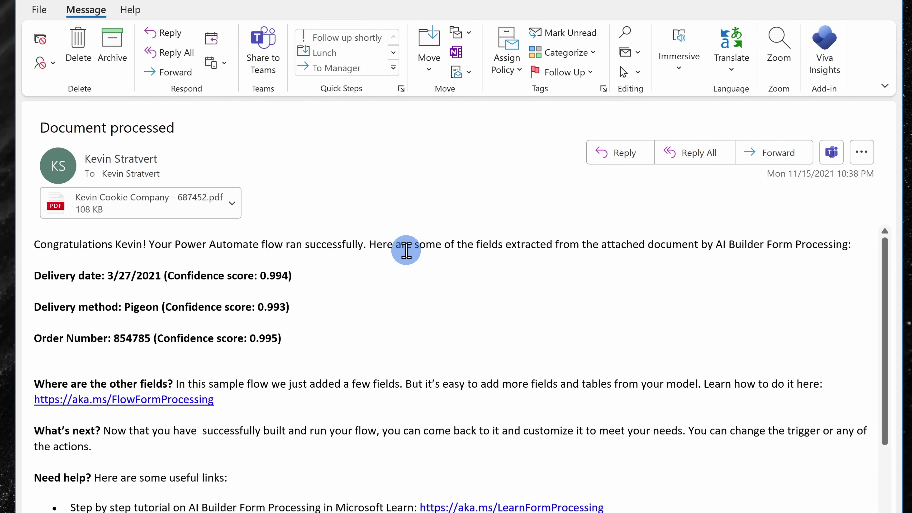
left_click_drag(412, 245, 701, 239)
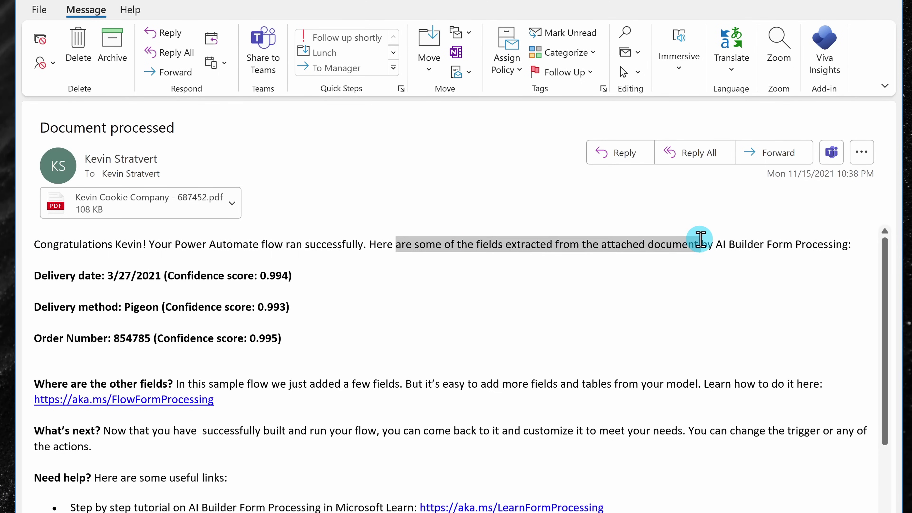
left_click(109, 274)
left_click_drag(29, 275, 348, 340)
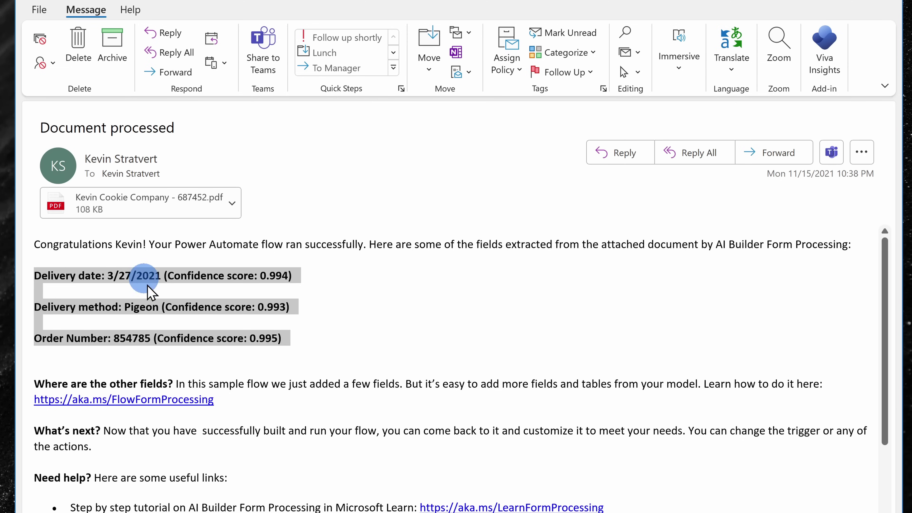